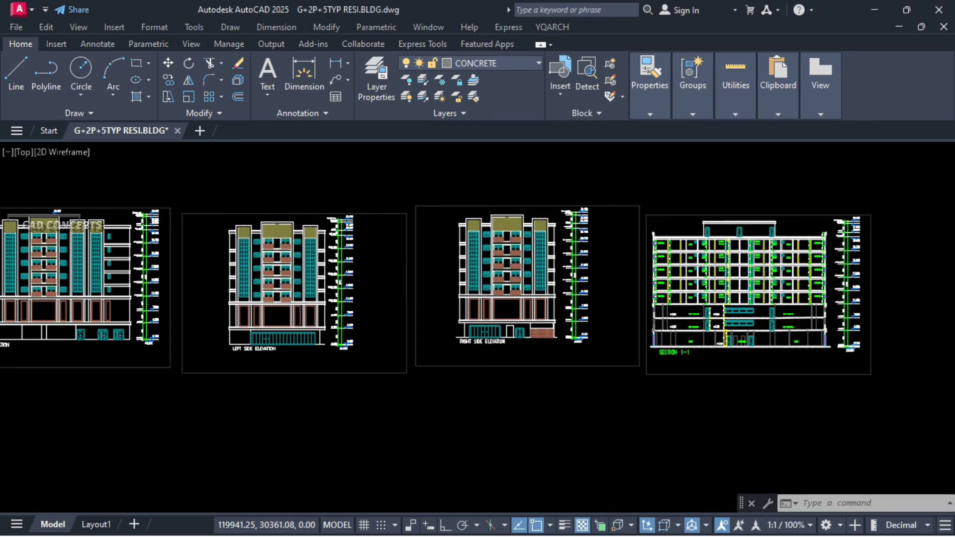
Run DWGA with Interspace Mode, X gap 50, 15 items per row, sorted left to right
scroll(874, 373, "up", 3)
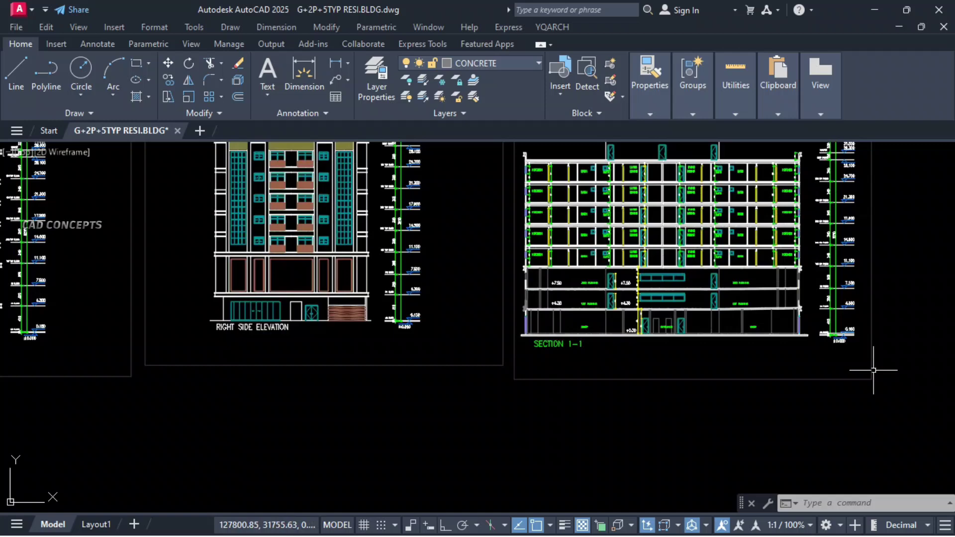
scroll(742, 379, "down", 10)
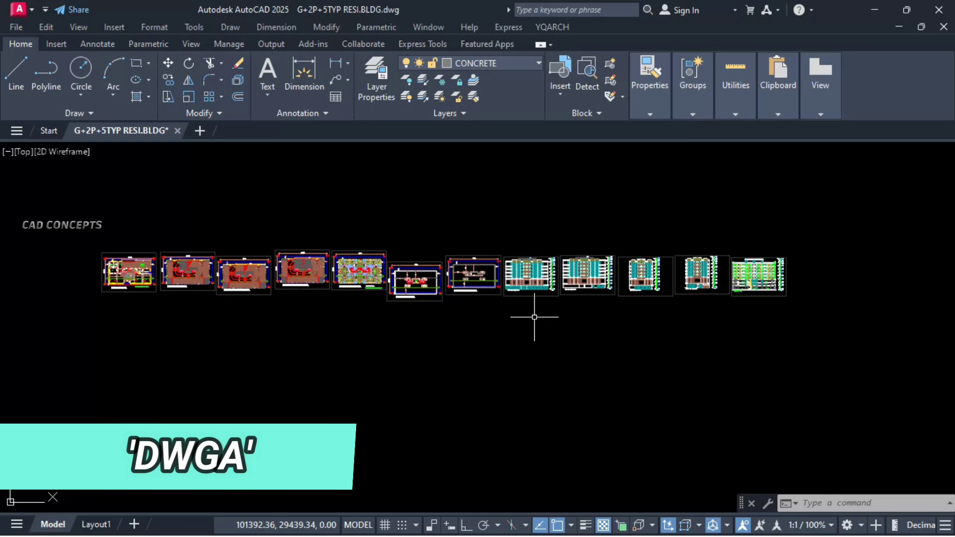
type("dwga")
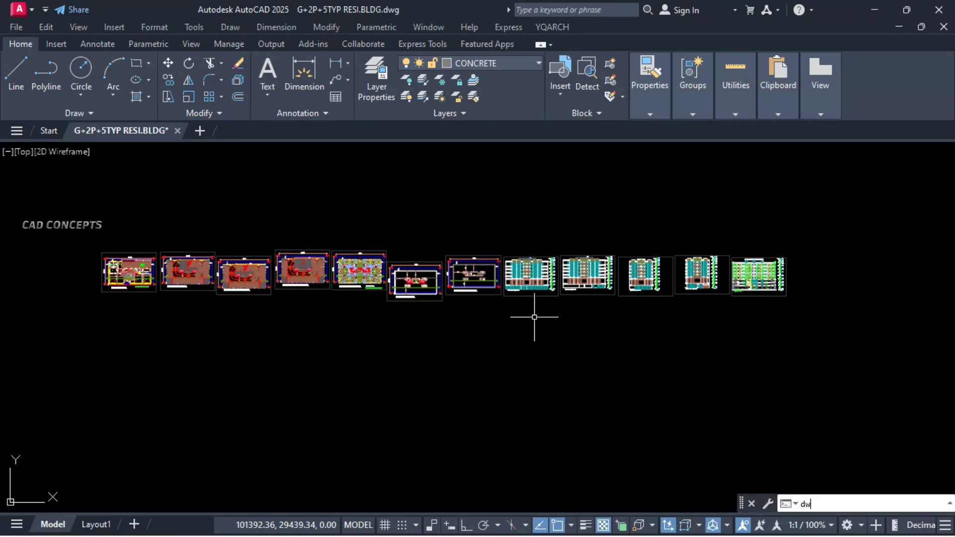
key("Return")
left_click(382, 115)
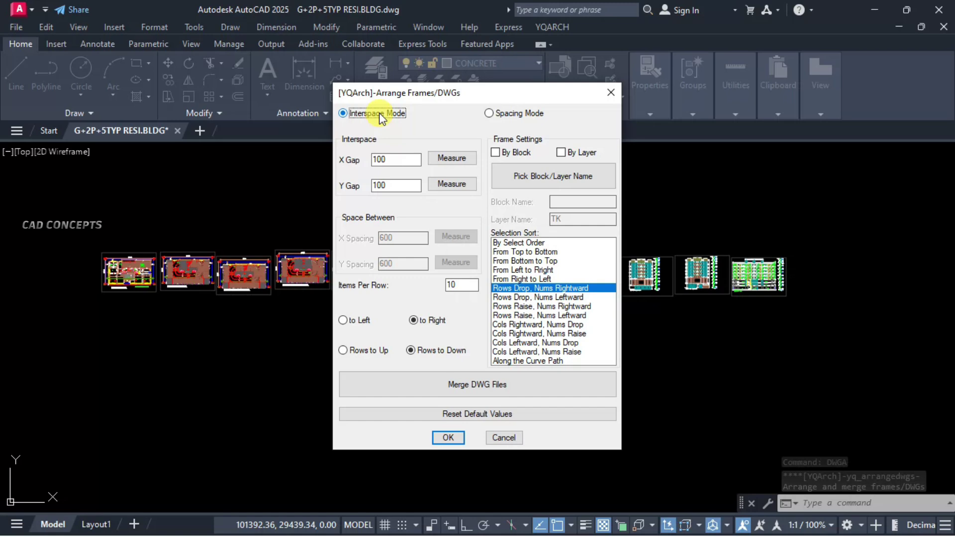
left_click(391, 160)
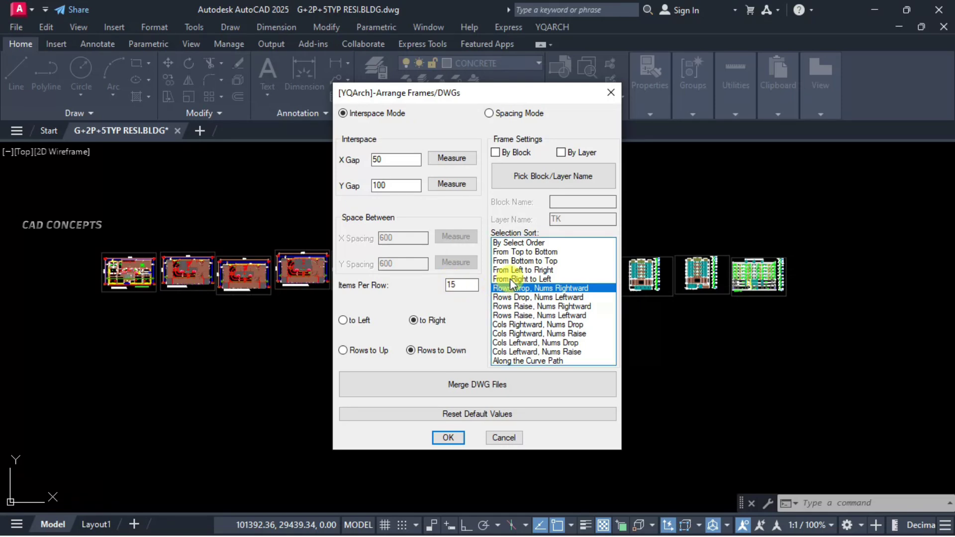
left_click(536, 272)
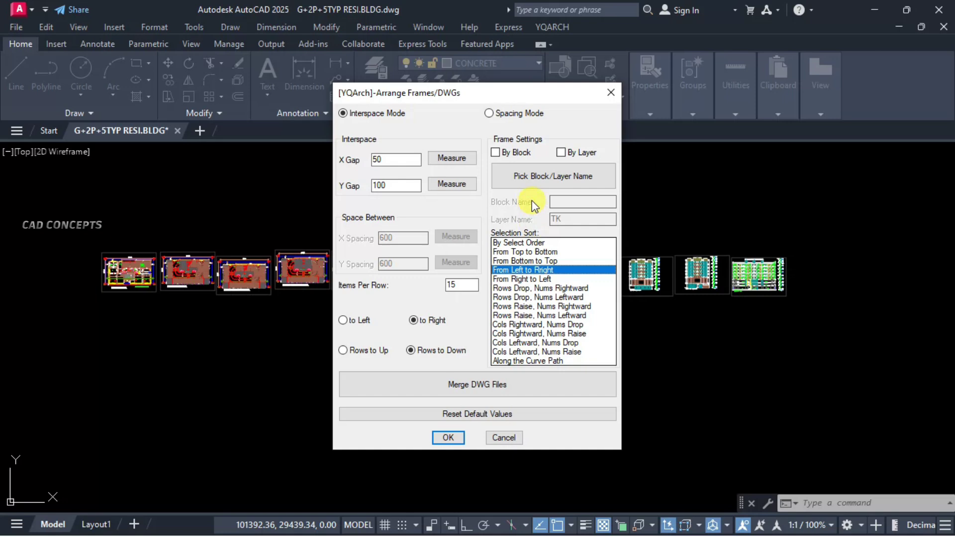
left_click(560, 180)
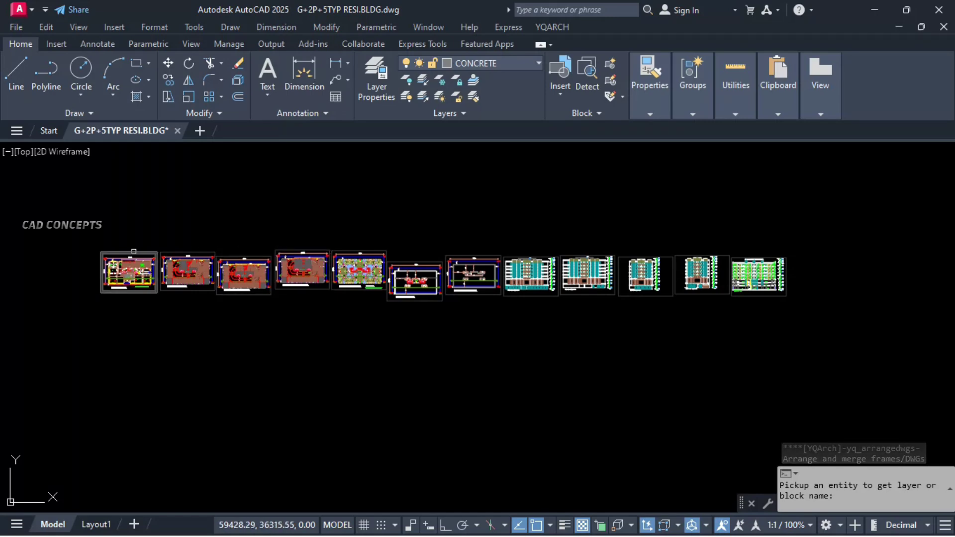
Use the PRINT layer, select all 12 frames, and arrange them in a row from a start point
left_click(133, 252)
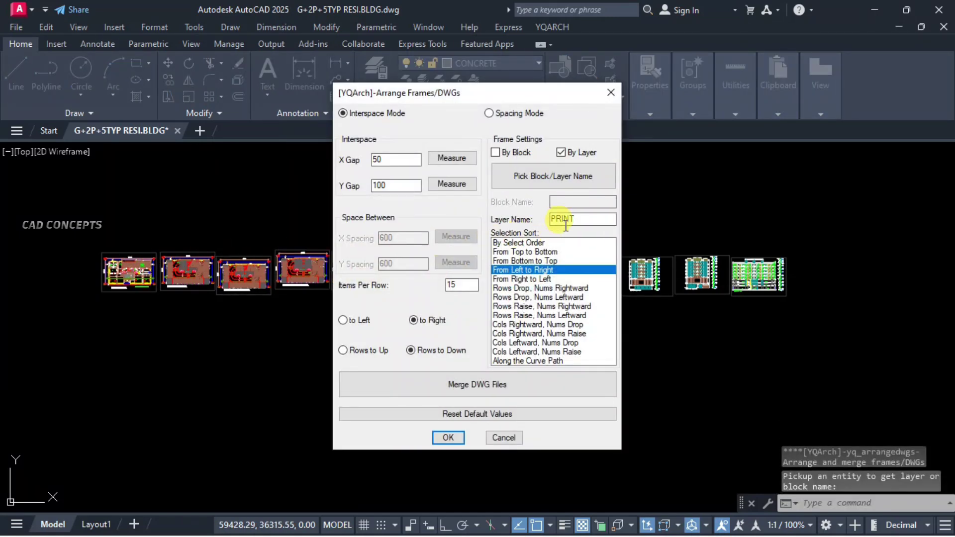
left_click(448, 436)
left_click(49, 369)
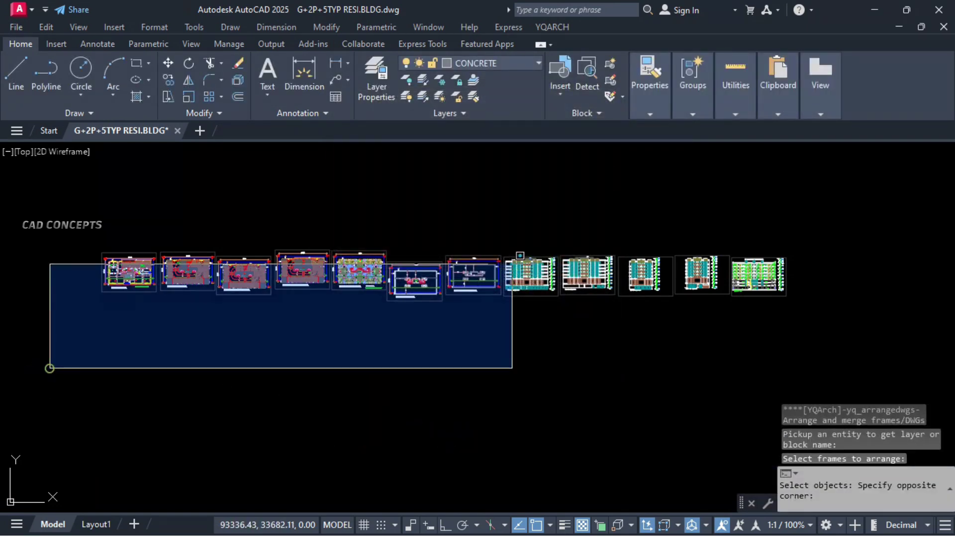
left_click(832, 188)
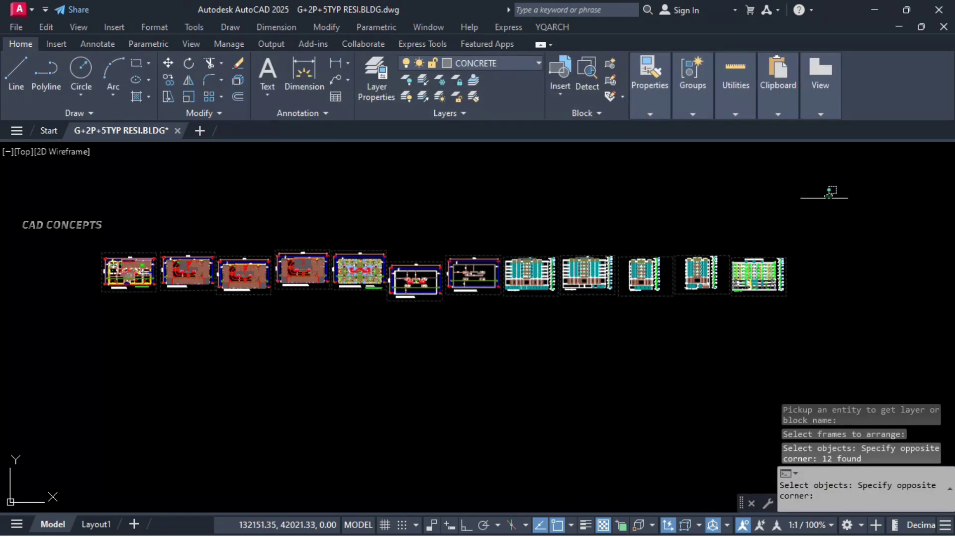
key("Return")
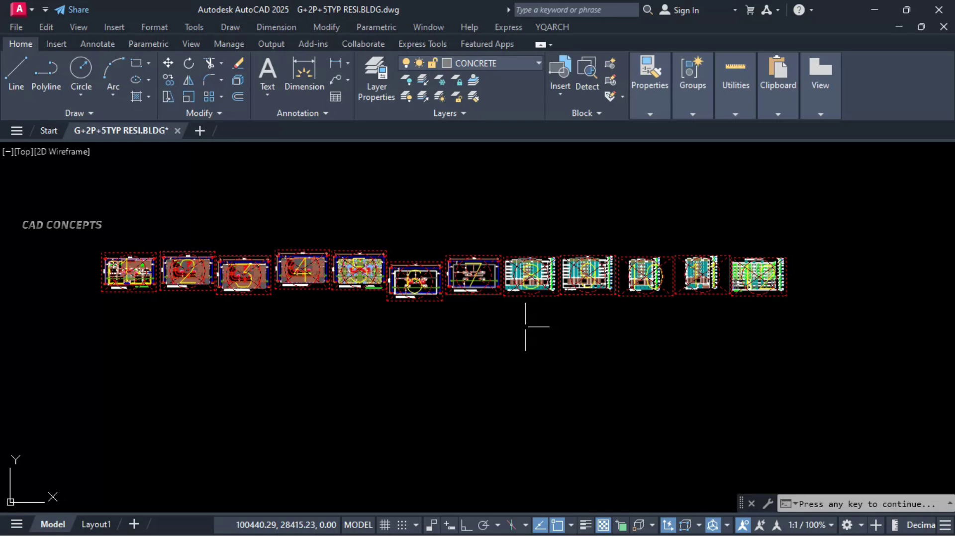
key("Return")
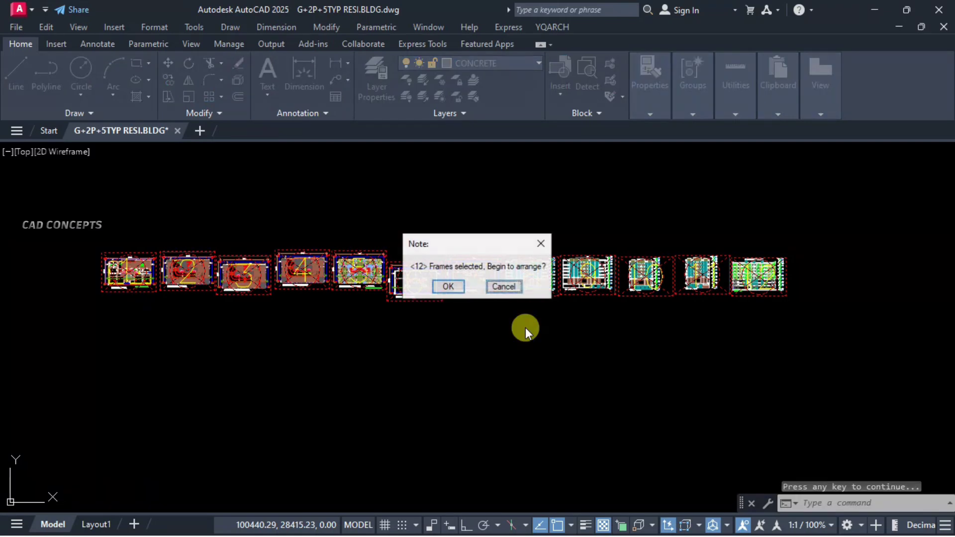
left_click(448, 286)
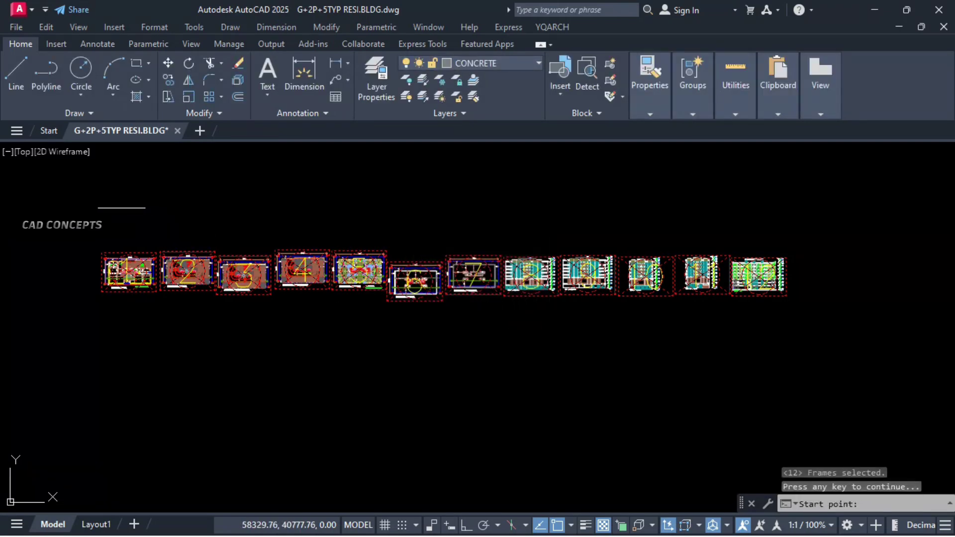
left_click(94, 199)
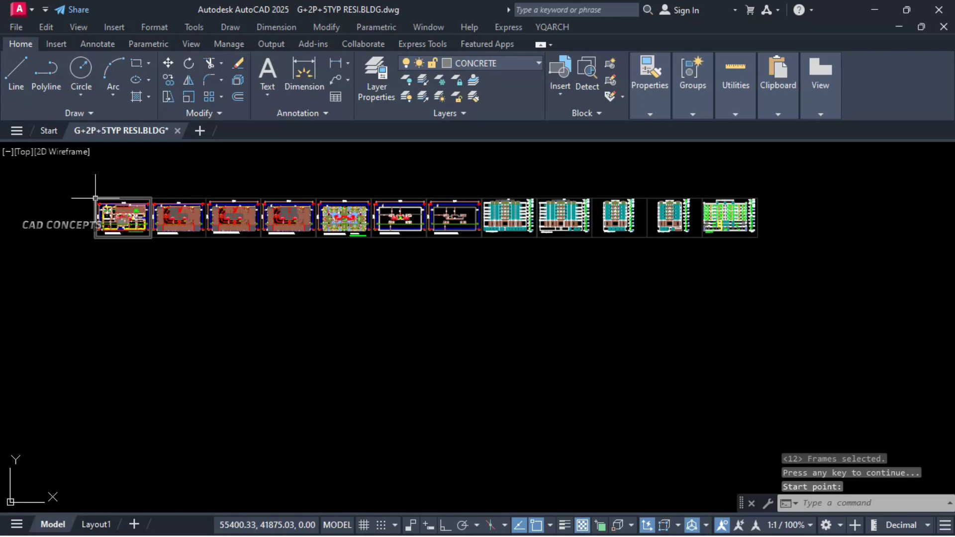
Zoom in and pan along the row to inspect the floor plan, elevation and section frames
scroll(95, 198, "up", 4)
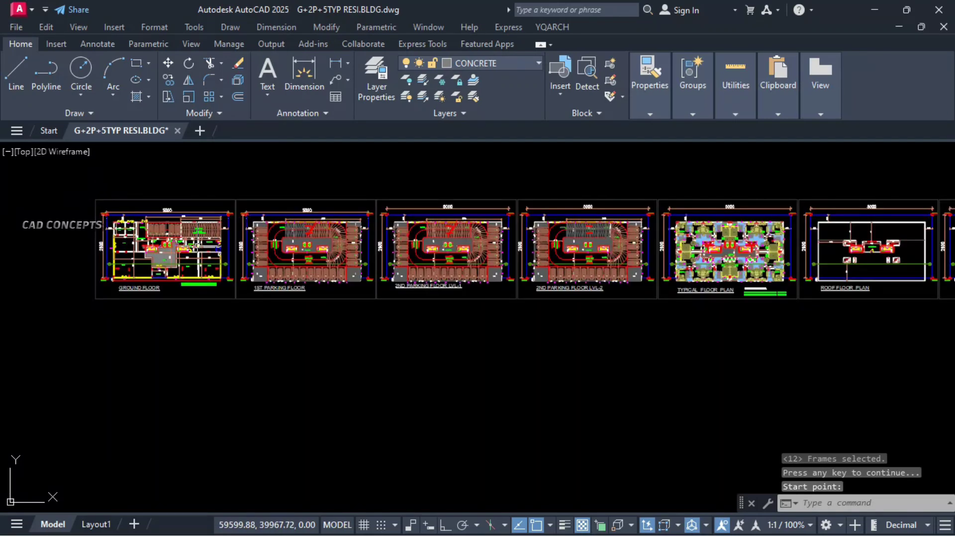
middle_click_drag(423, 268, 259, 259)
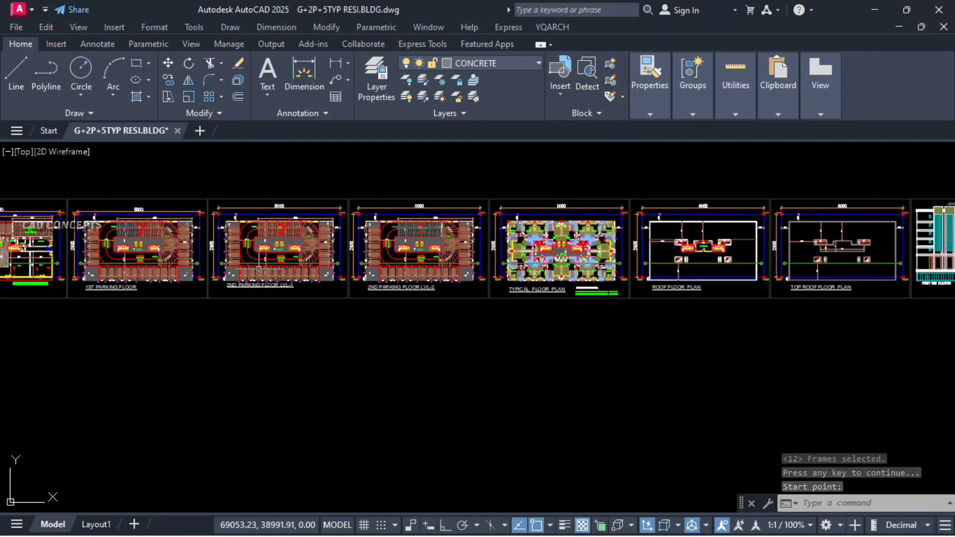
middle_click_drag(600, 257, 360, 257)
middle_click_drag(547, 257, 307, 257)
middle_click_drag(766, 260, 588, 259)
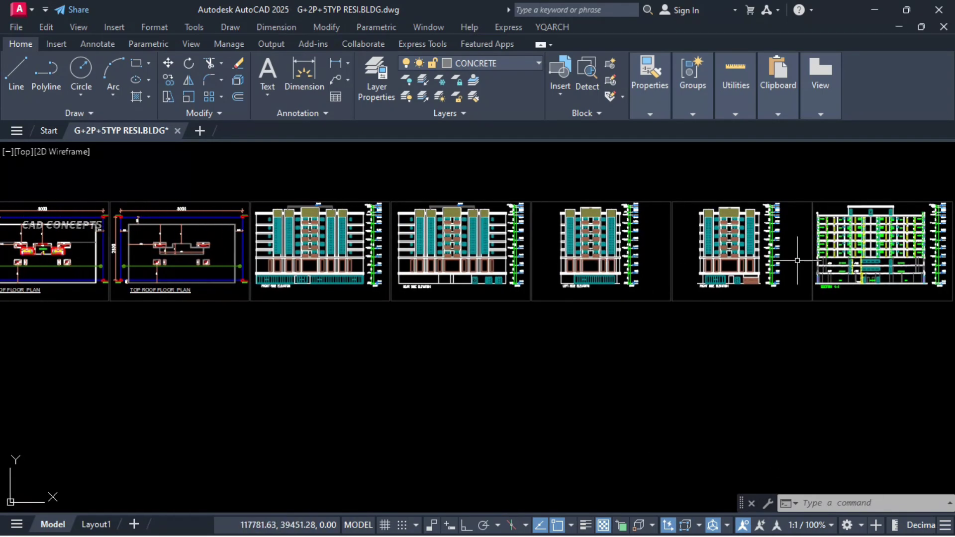
middle_click_drag(803, 260, 705, 261)
scroll(705, 260, "down", 5)
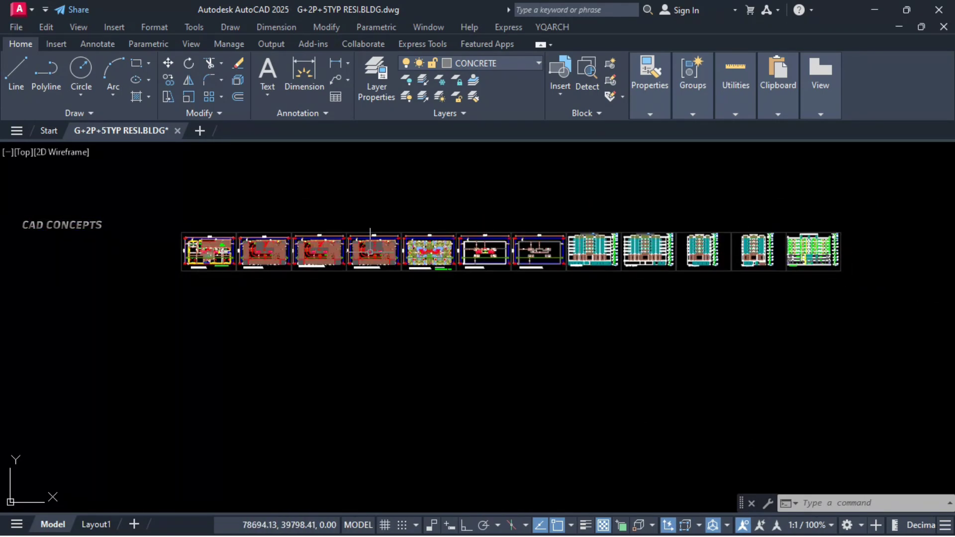
Erase the unwanted object with E, then zoom out to see the whole frame row
left_click(221, 236)
type("e")
key("Return")
scroll(378, 203, "down", 8)
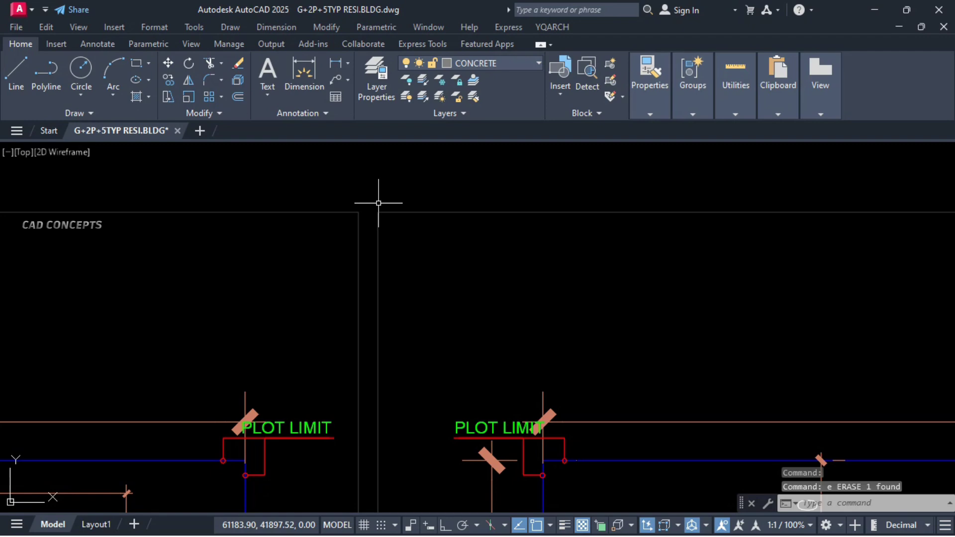
scroll(378, 203, "down", 4)
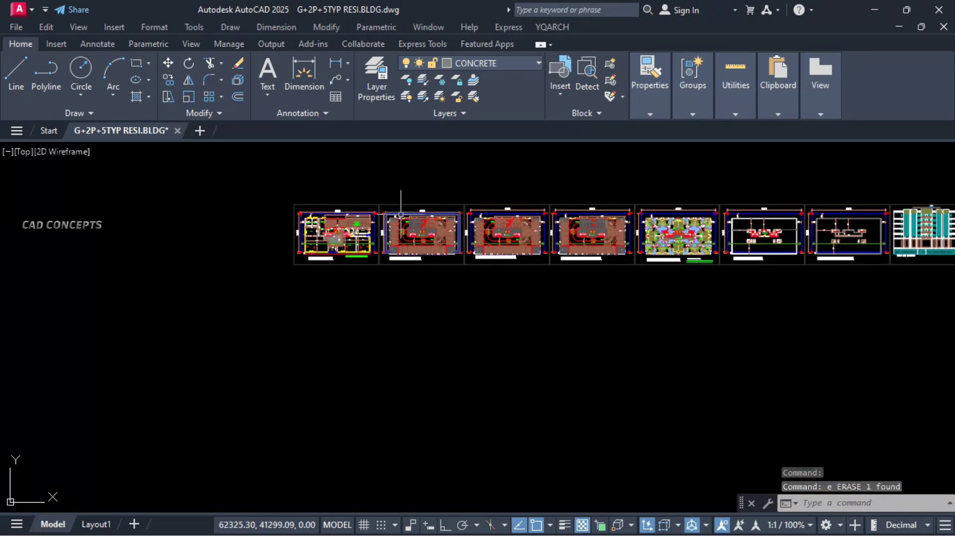
mouse_move(625, 237)
middle_mouse_down()
mouse_move(489, 251)
mouse_move(528, 276)
middle_mouse_up()
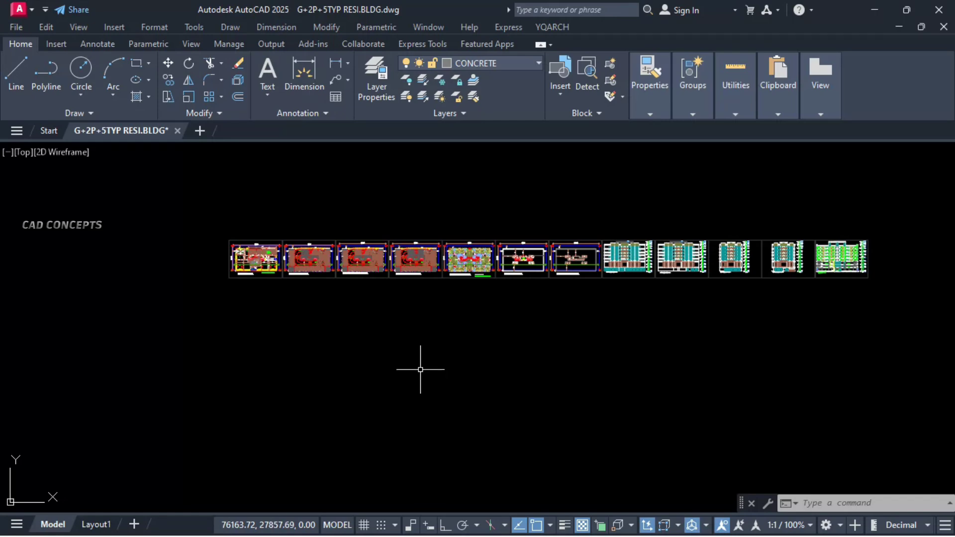
Rerun the arrange command with a new vertical gap, items per row, and top-to-bottom sorting
type("wga")
key("Return")
left_click(393, 185)
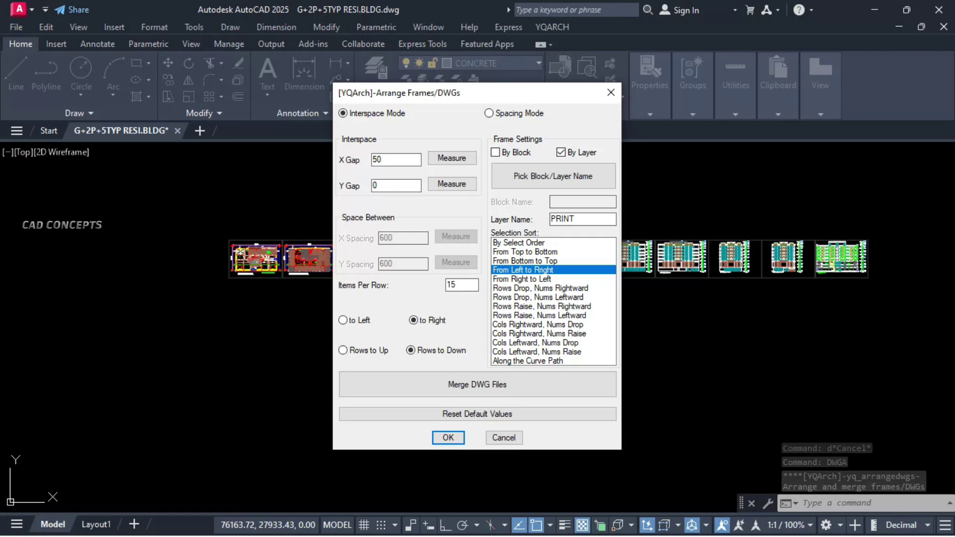
double_click(447, 285)
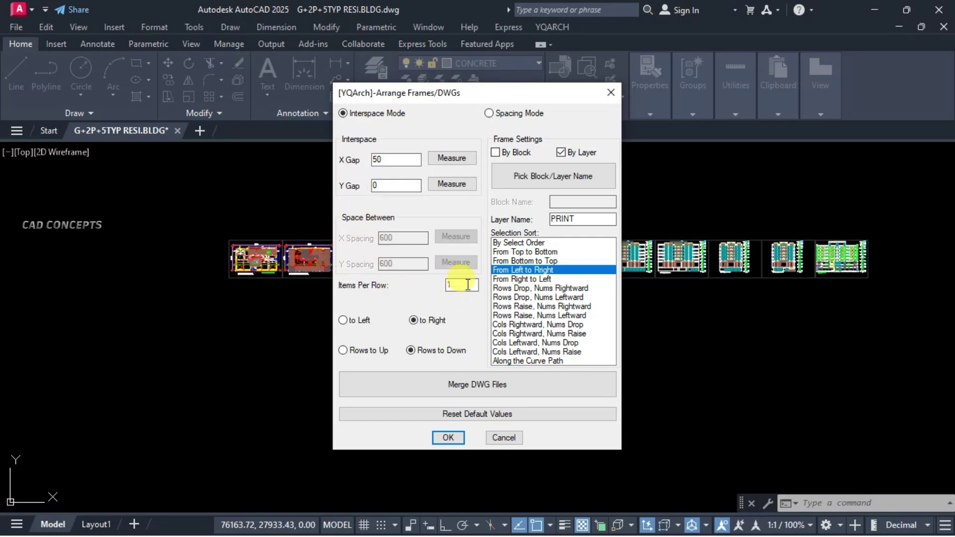
left_click(524, 252)
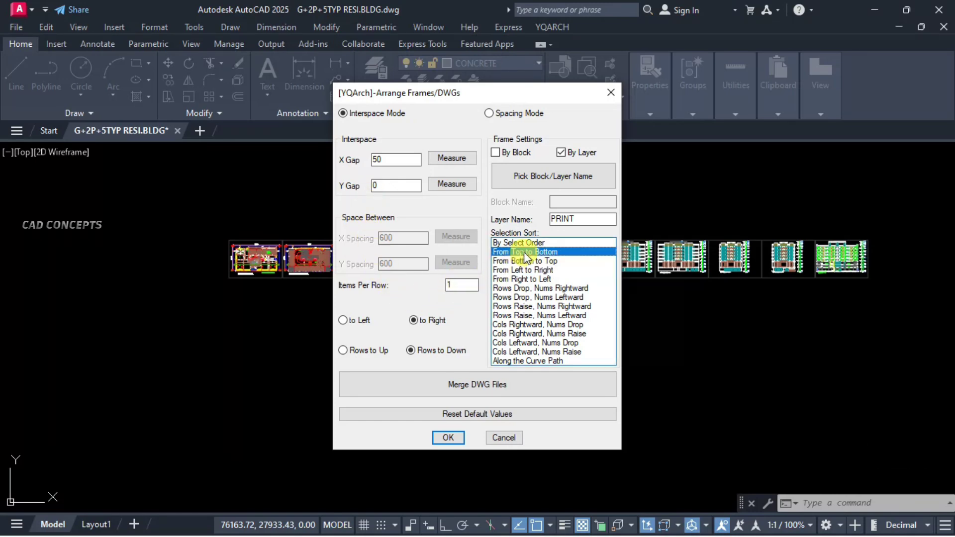
Pick the PRINT frame layer, select all twelve frames, and arrange them into one column
left_click(536, 178)
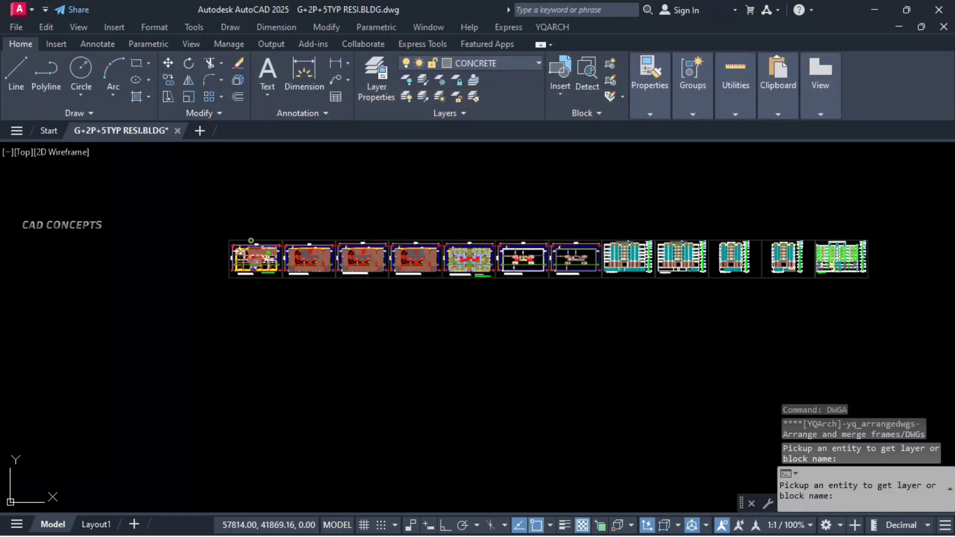
left_click(303, 265)
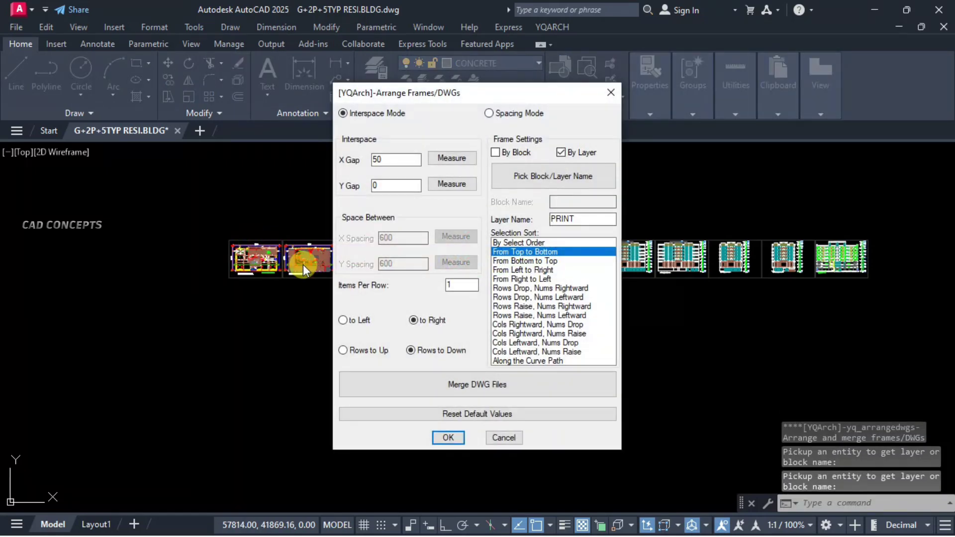
left_click(449, 439)
left_click(201, 223)
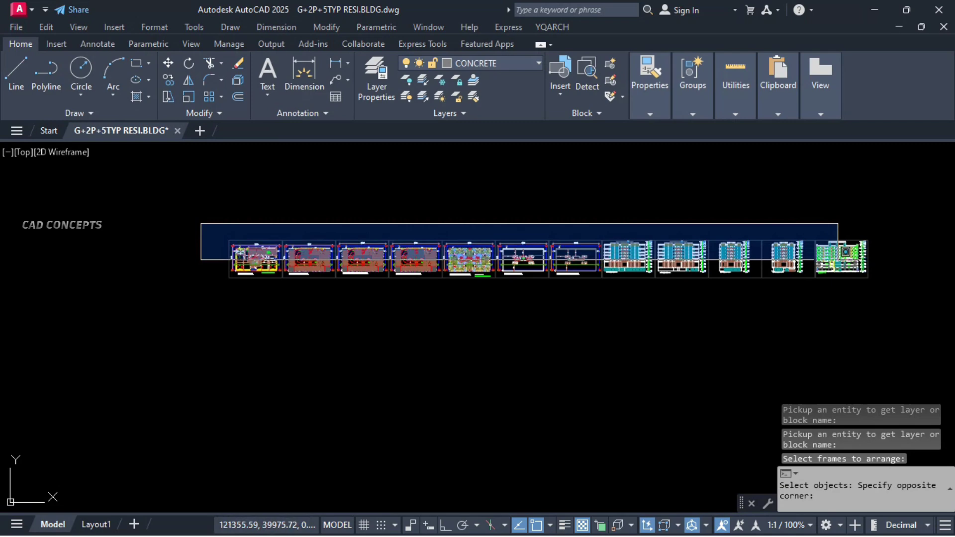
left_click(871, 281)
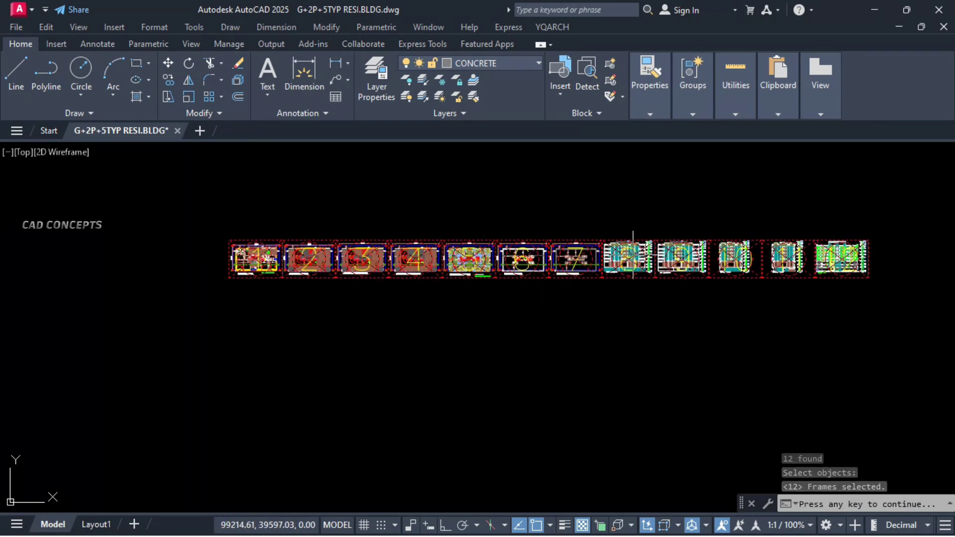
left_click(314, 338)
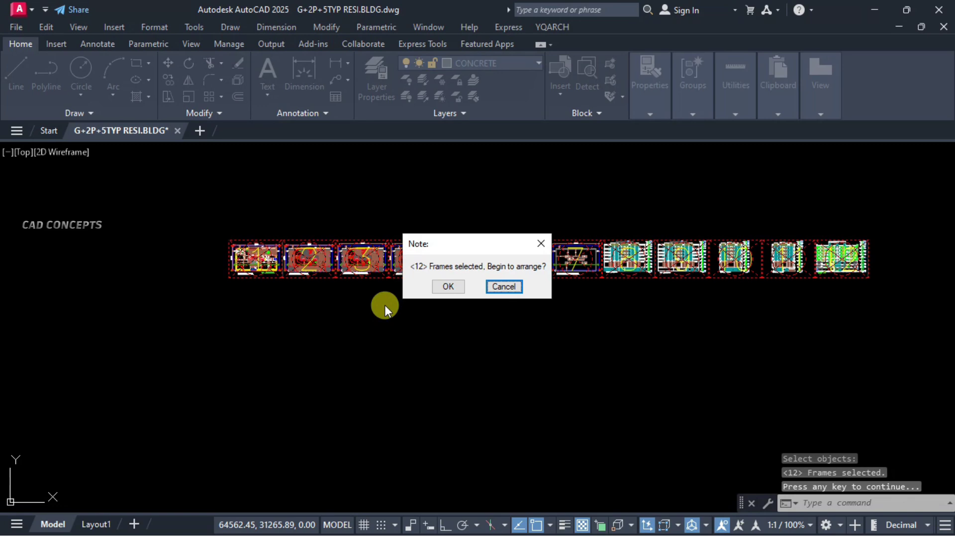
left_click(448, 287)
left_click(327, 163)
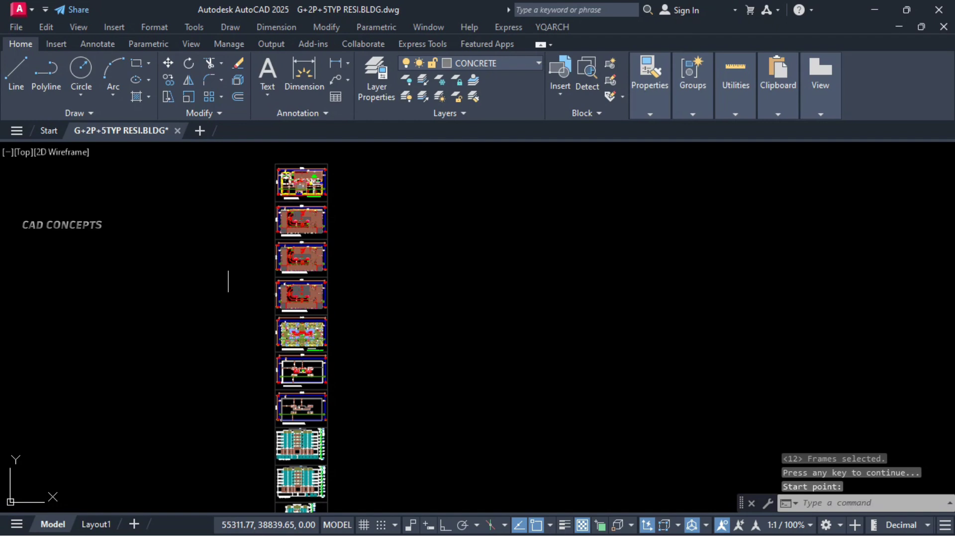
Pan and zoom along the vertical column of frames to inspect the floor plans
middle_click_drag(228, 277, 367, 269)
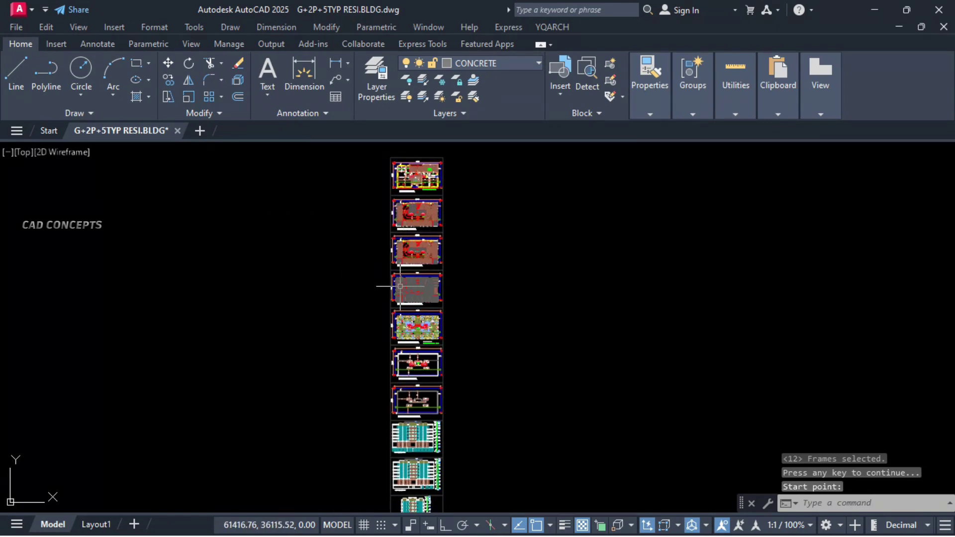
scroll(493, 254, "down", 2)
middle_click_drag(492, 254, 497, 274)
scroll(460, 218, "up", 5)
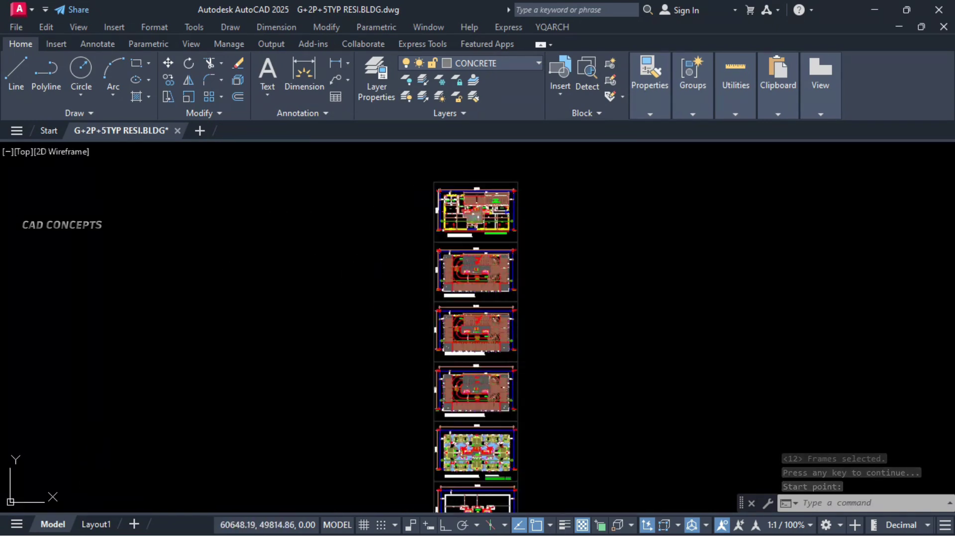
middle_click_drag(603, 324, 589, 305)
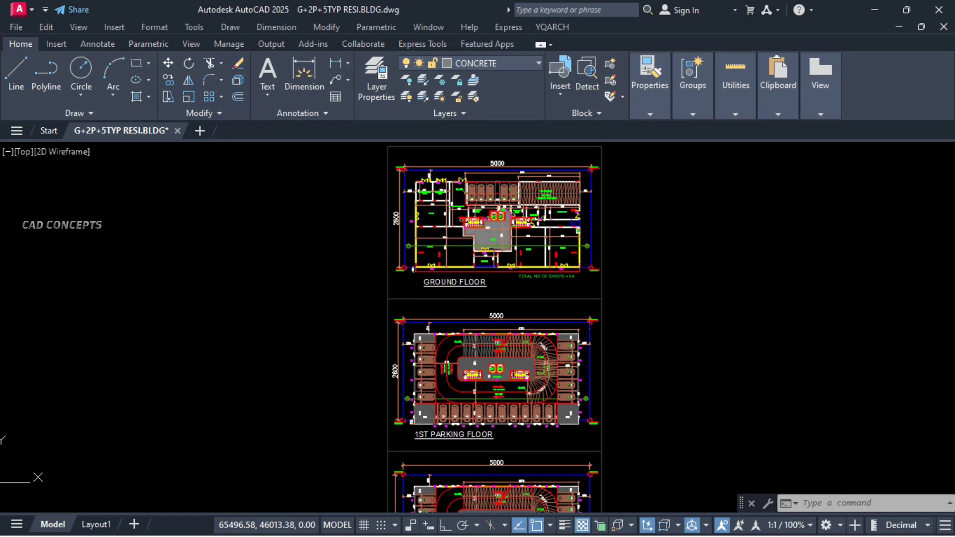
middle_click_drag(653, 290, 486, 315)
Rerun DWGA, accept its settings, then cancel at the frame selection with Esc
type("DWGA")
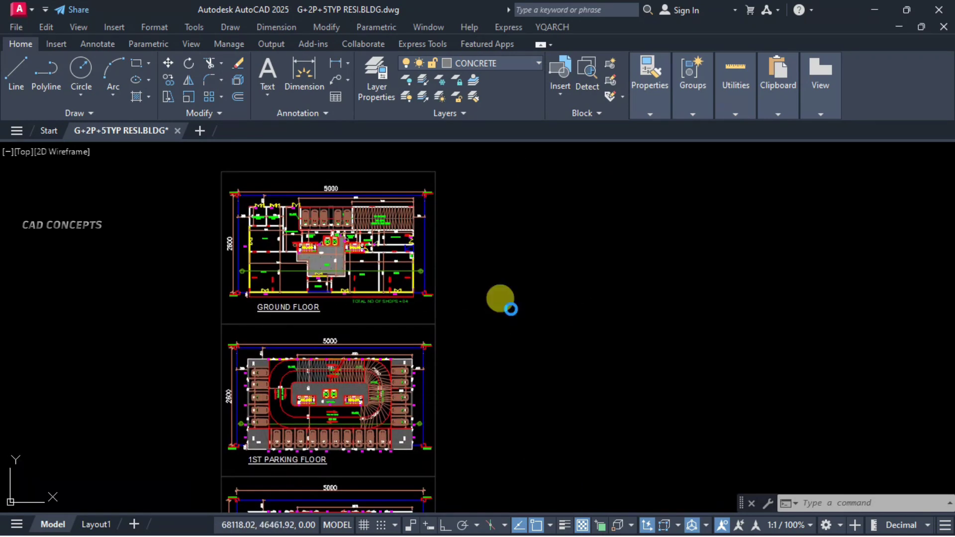
key("Return")
left_click_drag(447, 92, 603, 121)
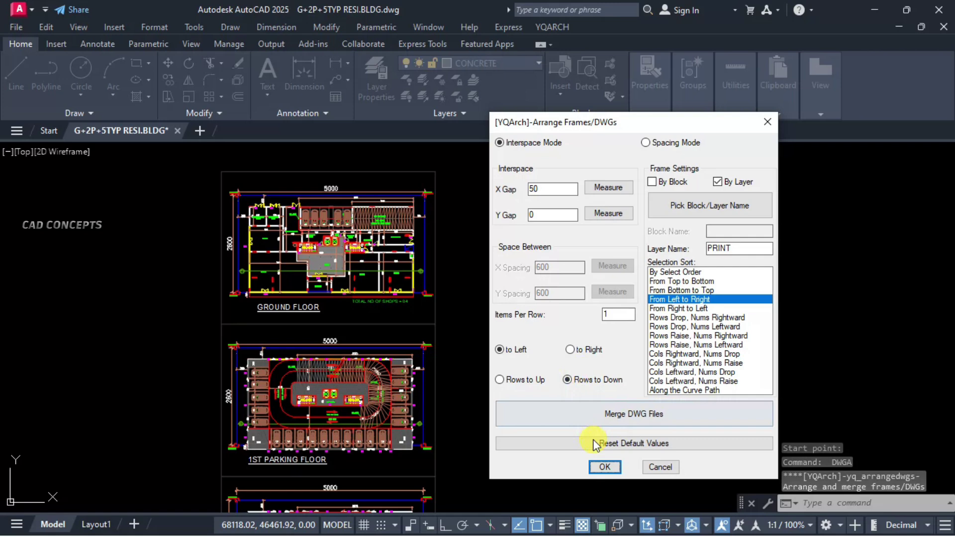
left_click(605, 467)
scroll(427, 344, "up", 6)
scroll(428, 344, "up", 4)
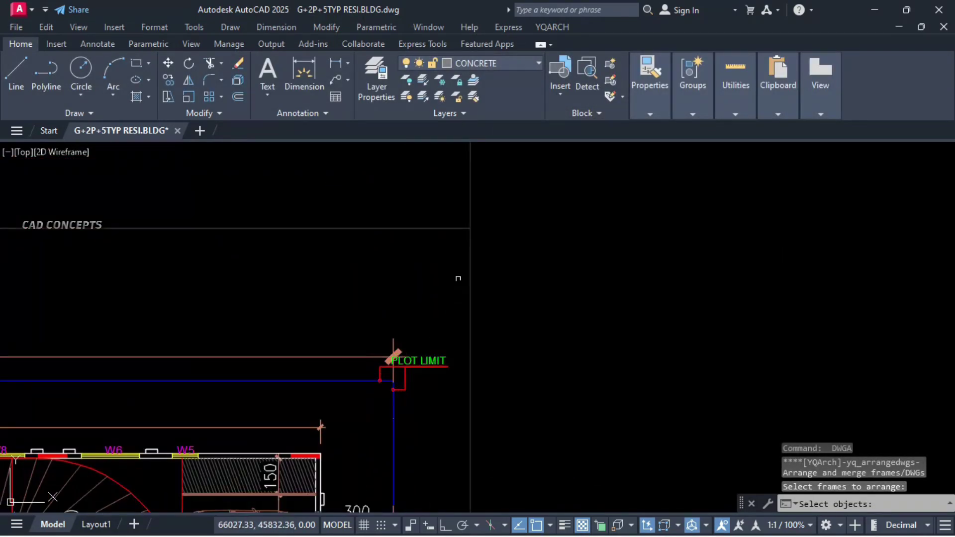
key("Escape")
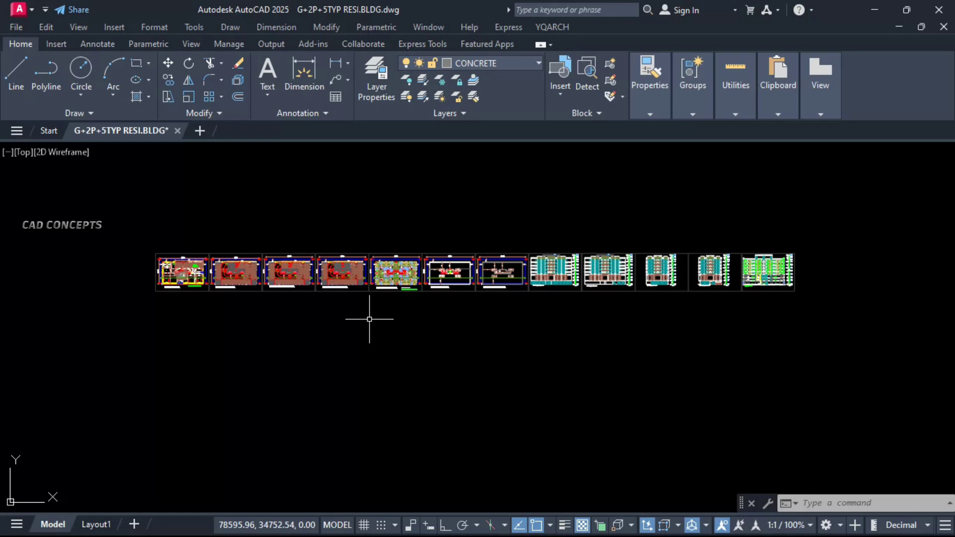
Start BPT batch plotting with DWG To PDF.pc3, ISO A2 paper and Grayscale.ctb
type("BPT")
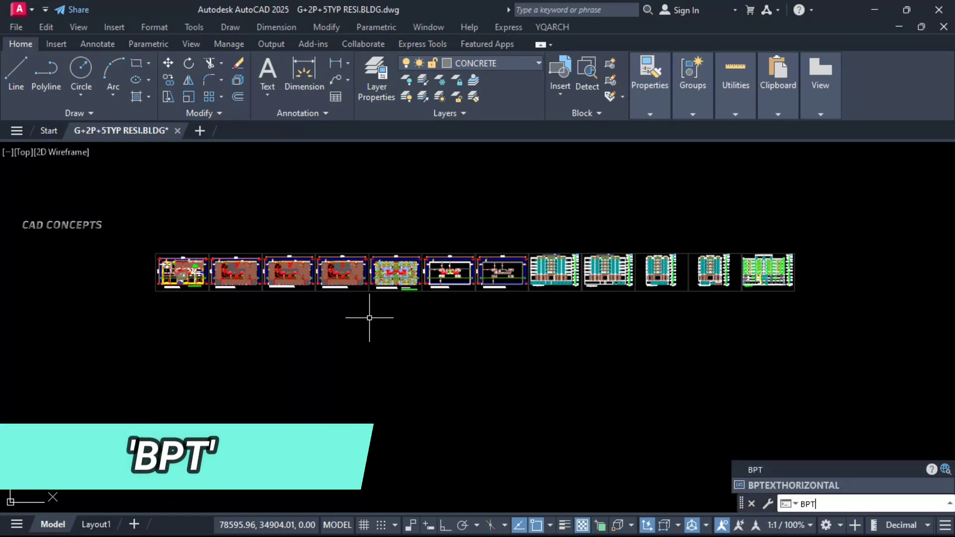
key("Return")
left_click(297, 120)
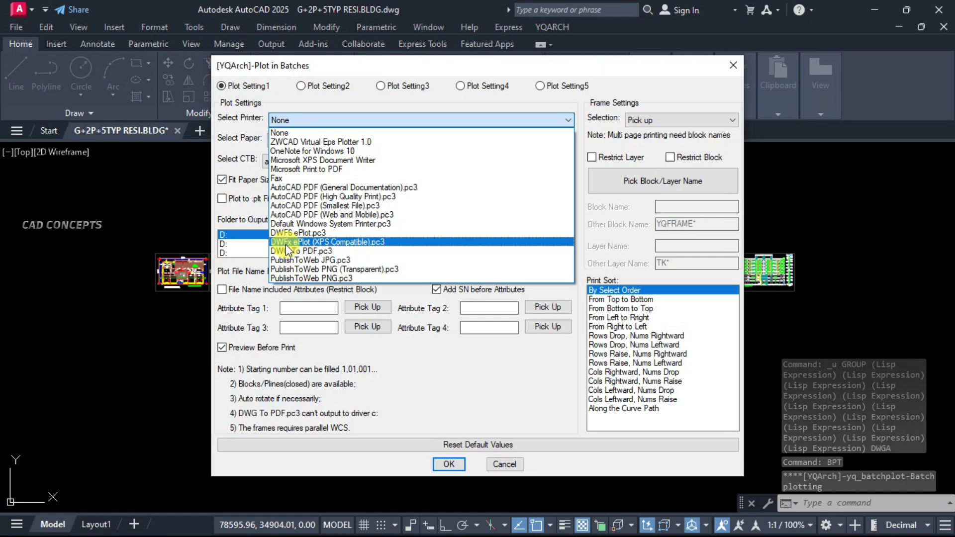
left_click(308, 249)
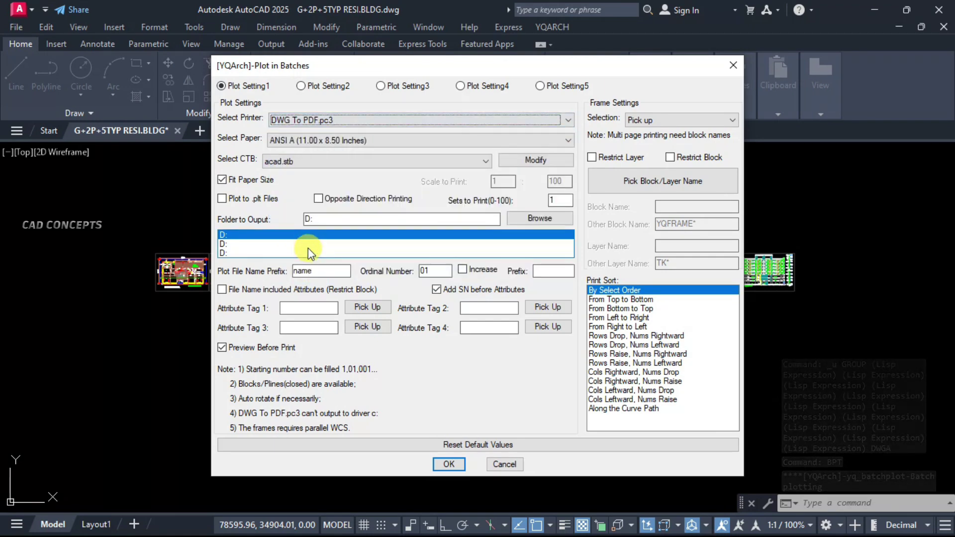
left_click(306, 142)
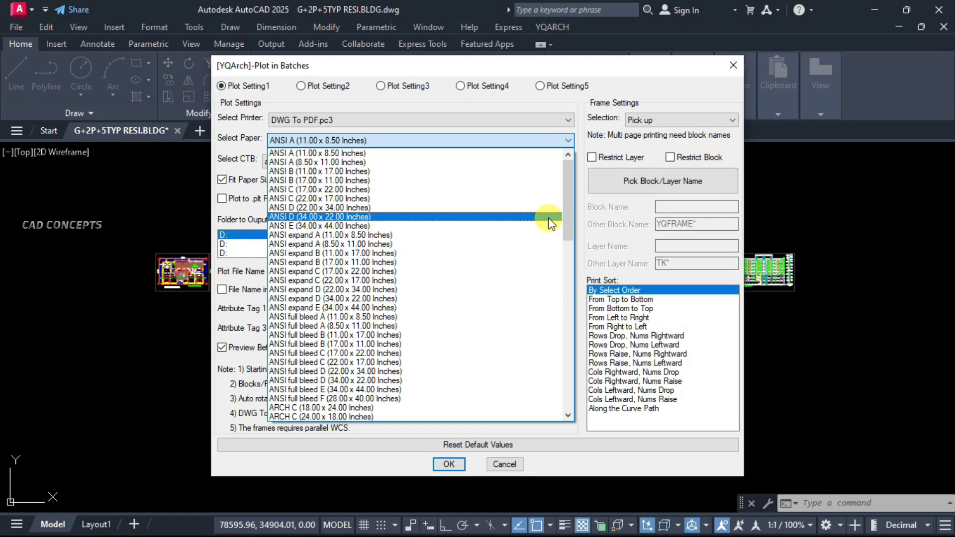
scroll(552, 219, "down", 5)
left_click(547, 216)
left_click(315, 161)
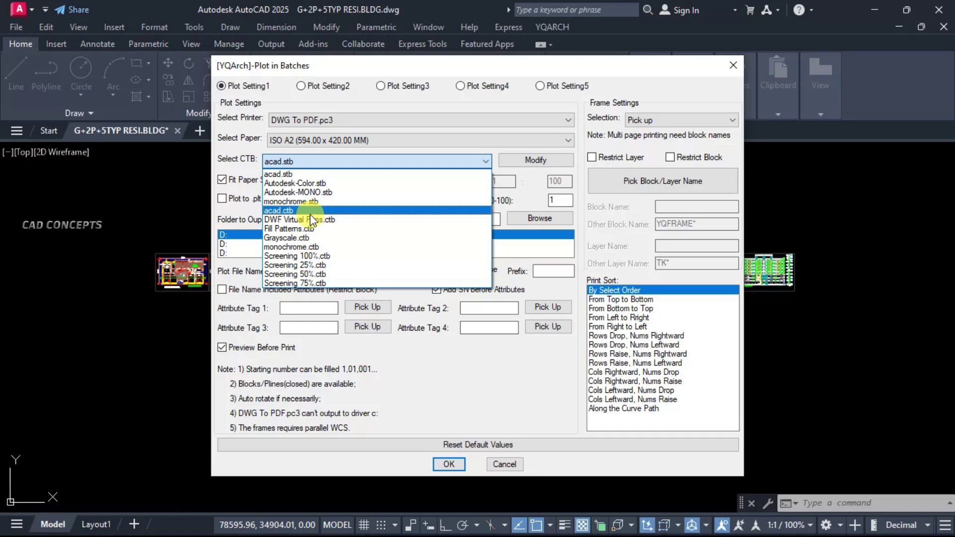
left_click(304, 237)
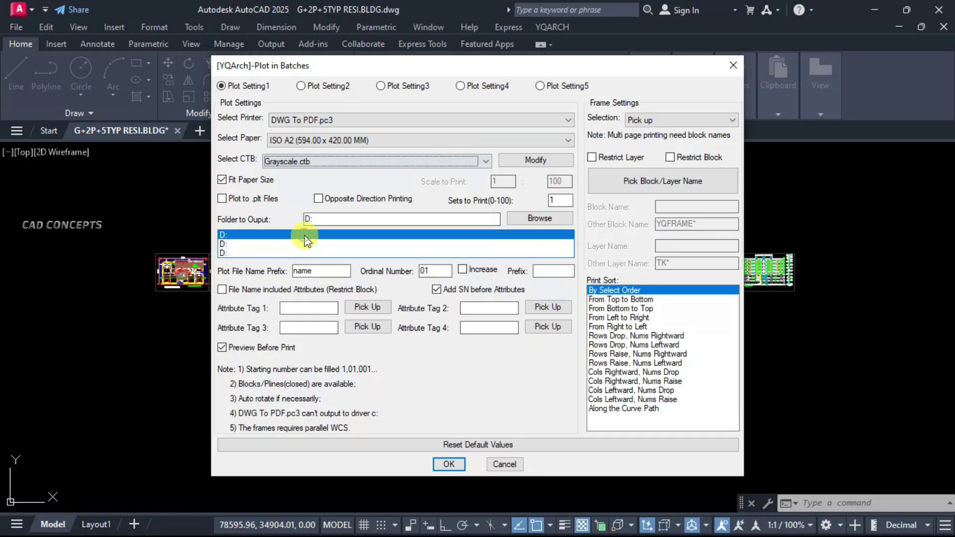
Set the plot output location to a new Desktop folder named pdf
left_click(541, 219)
left_click(407, 224)
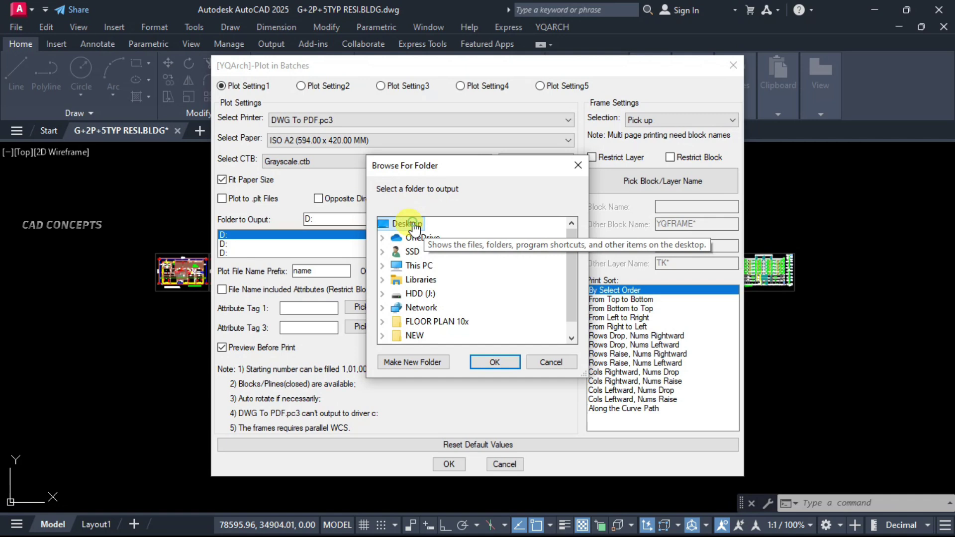
left_click(414, 362)
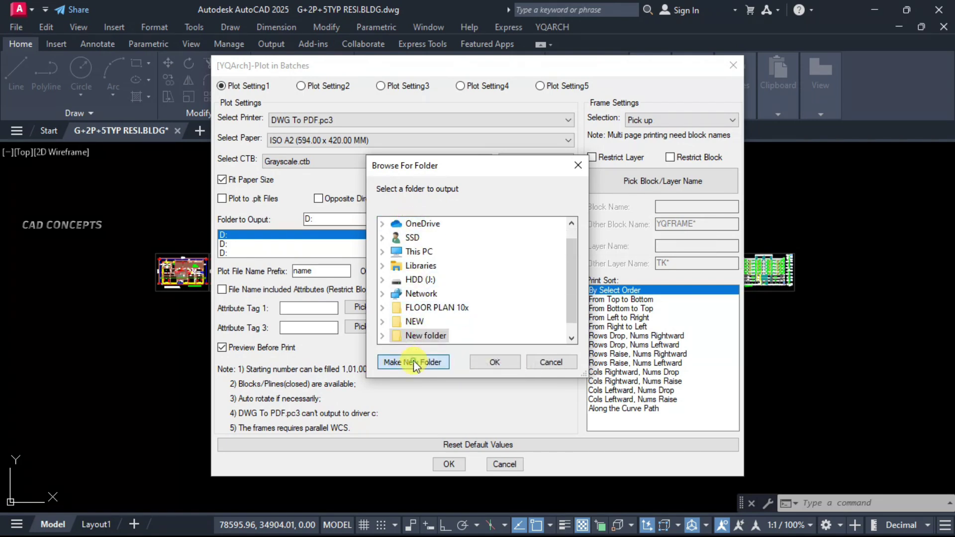
type("pd")
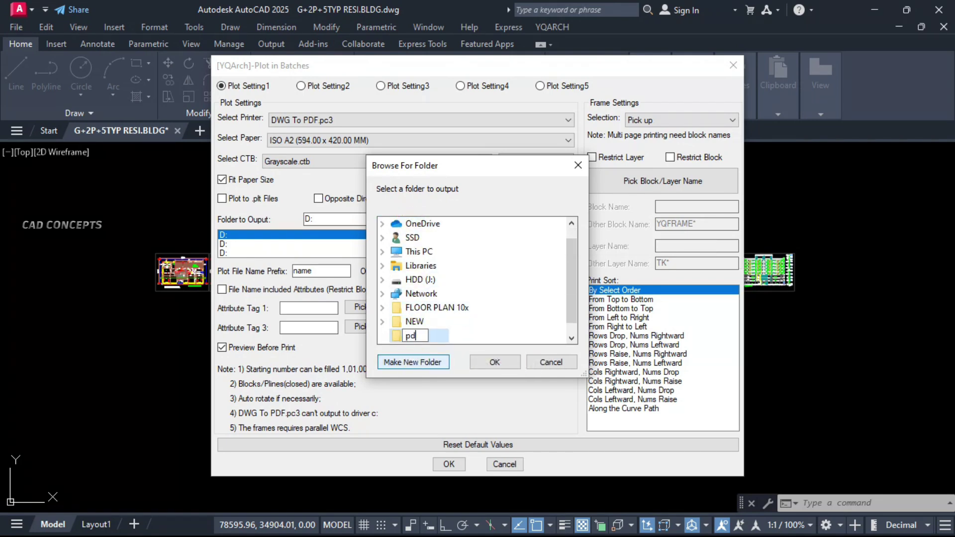
type("f")
key("Return")
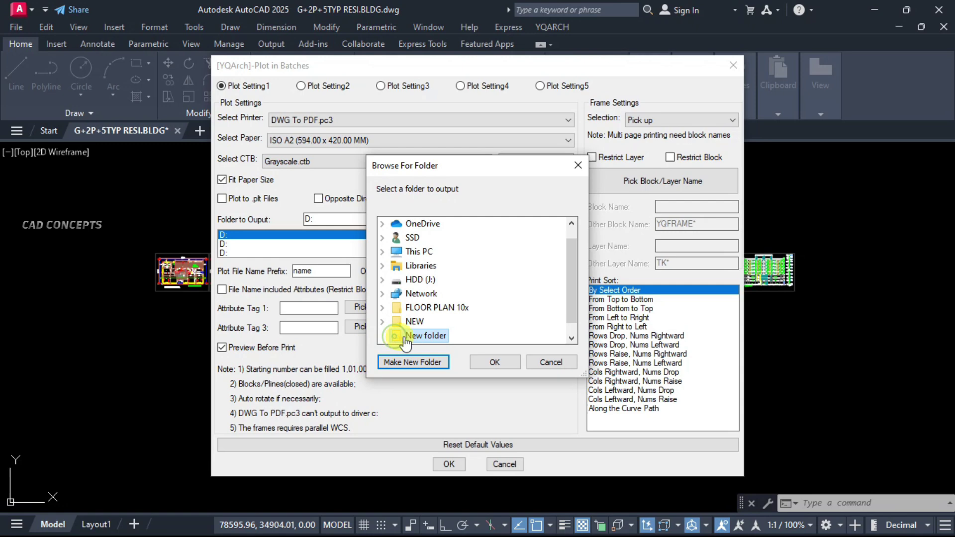
left_click(486, 362)
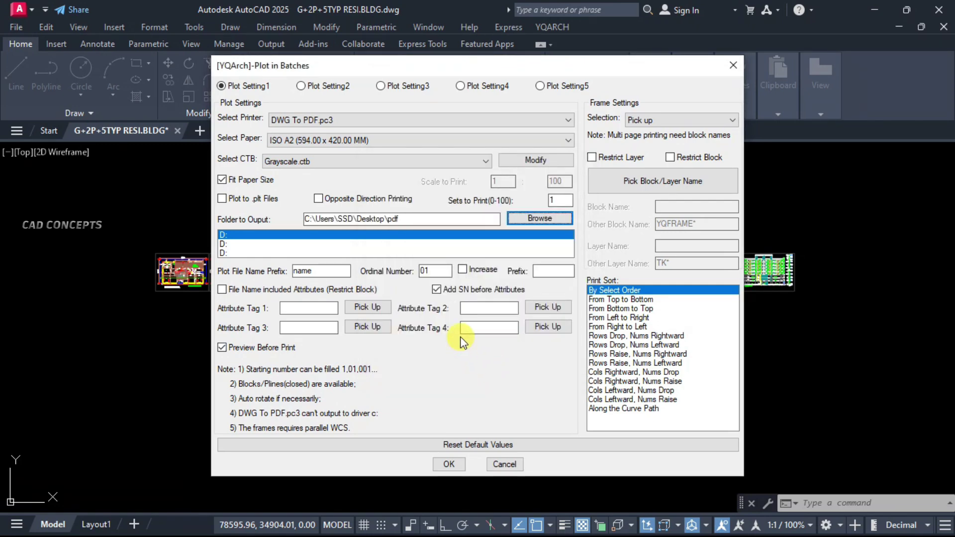
Pick a PRINT-layer frame border, sort left to right, and window-select all twelve frames
left_click(679, 180)
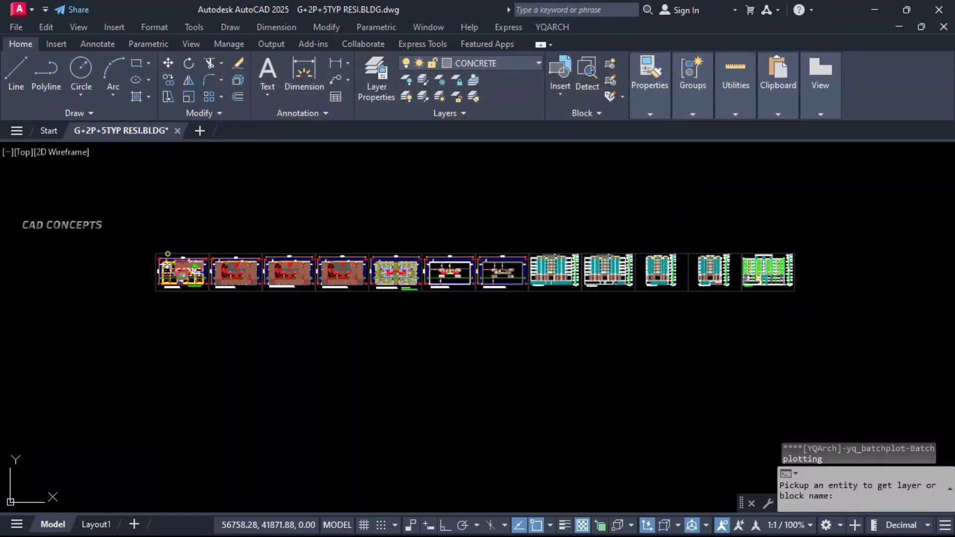
left_click(296, 262)
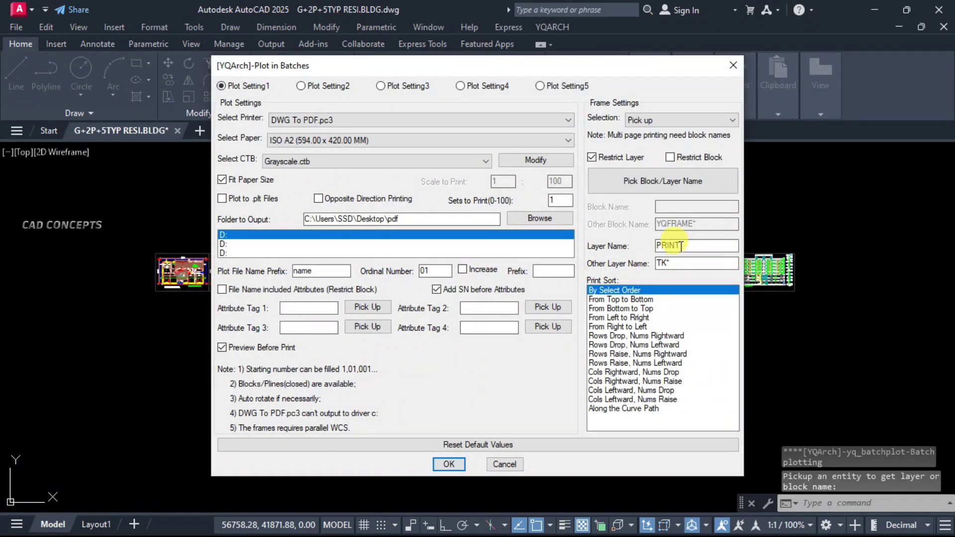
left_click(619, 317)
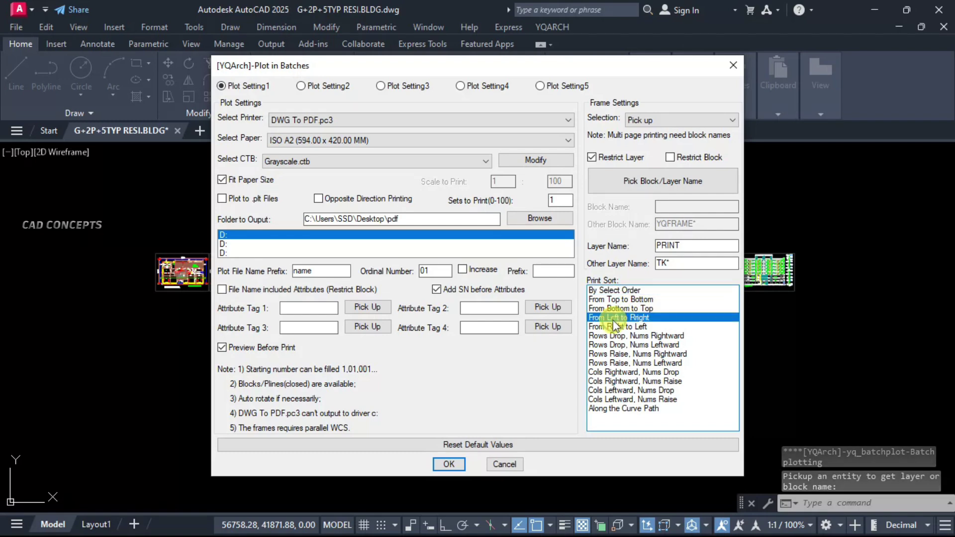
left_click(449, 465)
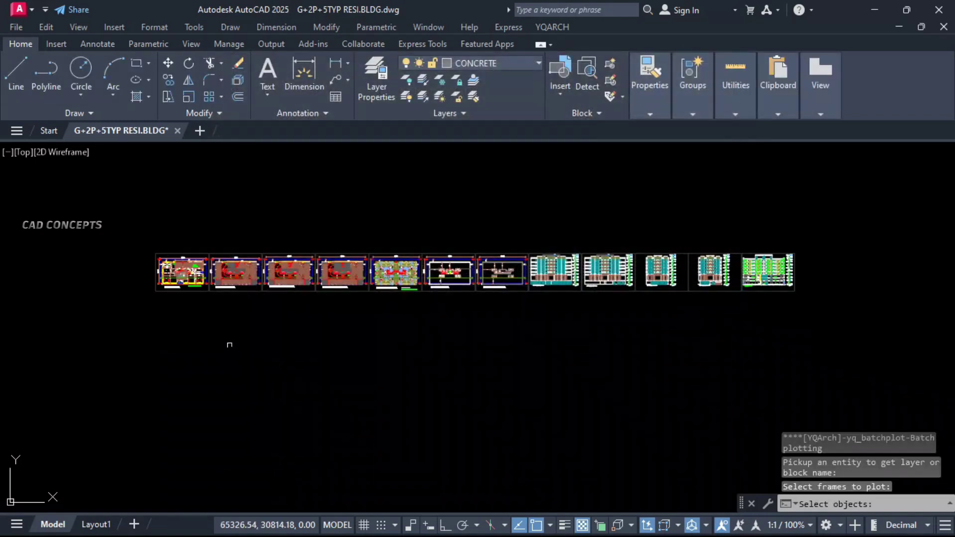
left_click(137, 236)
left_click(816, 303)
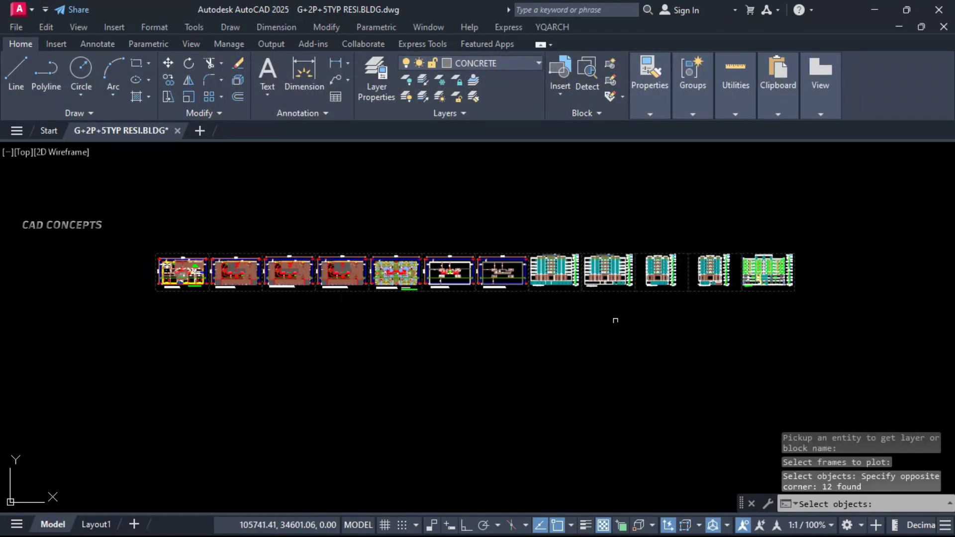
key("Return")
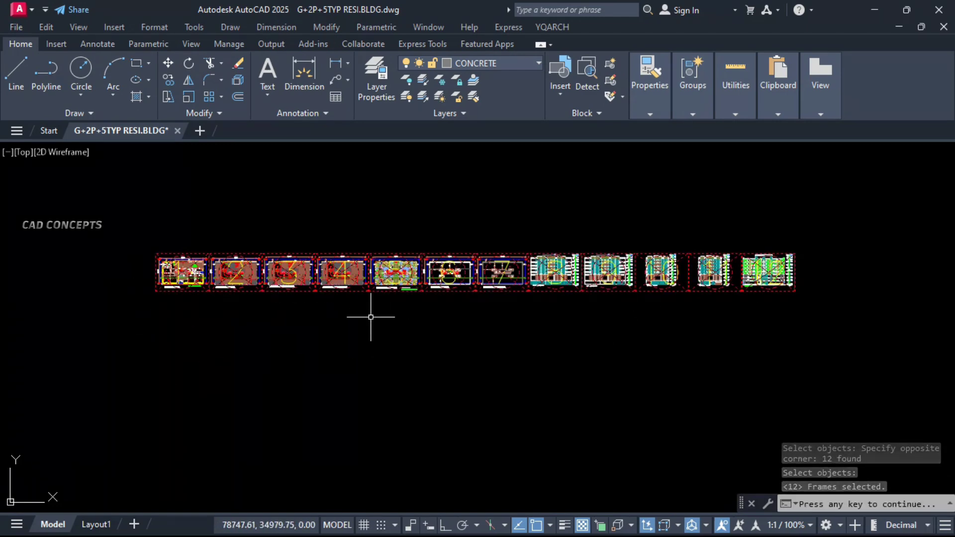
Confirm the preview, exit the ground-floor preview, and plot all twelve frames from the beginning
key("Return")
left_click(450, 314)
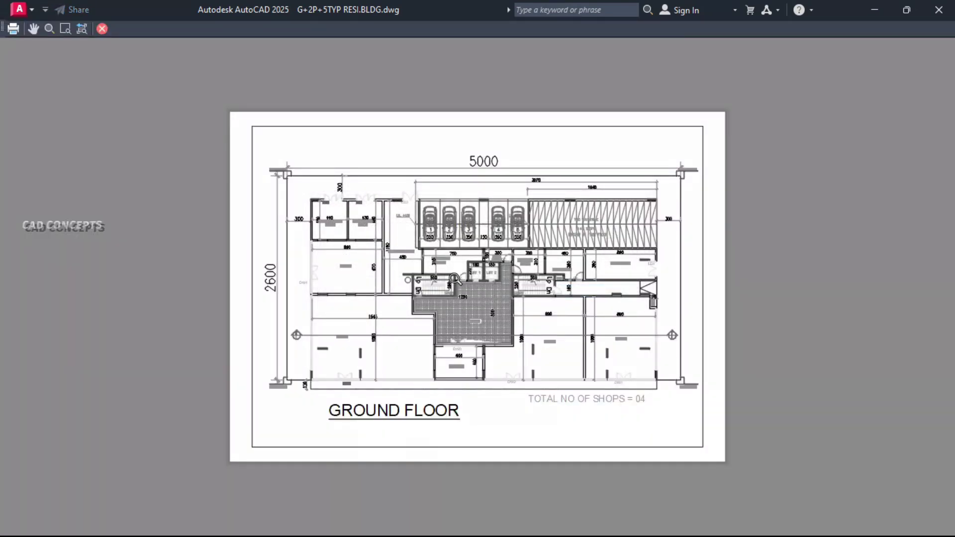
right_click(534, 277)
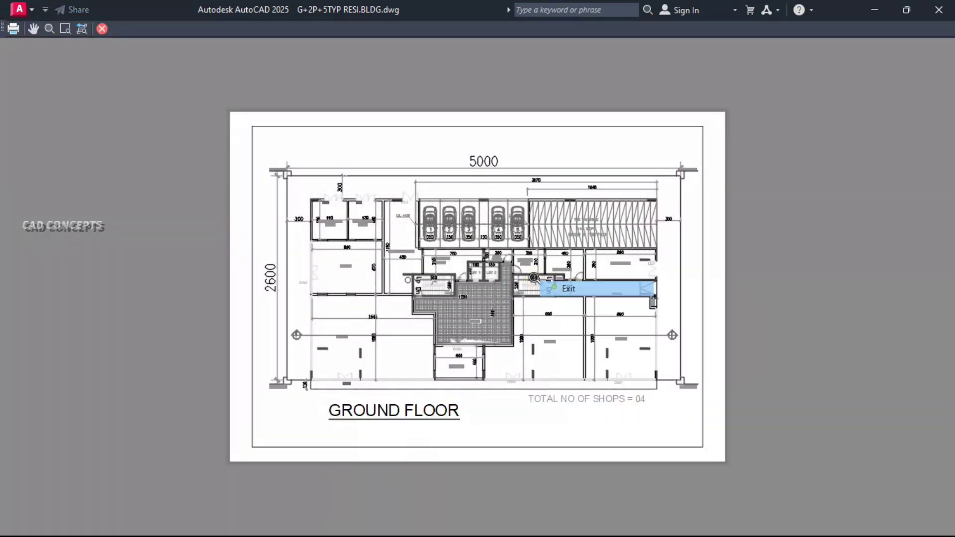
left_click(553, 287)
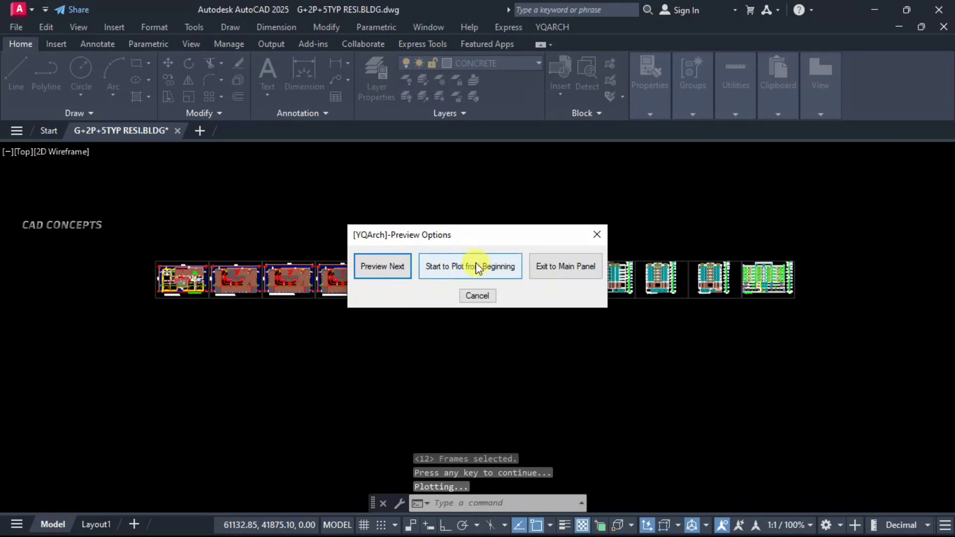
left_click(476, 264)
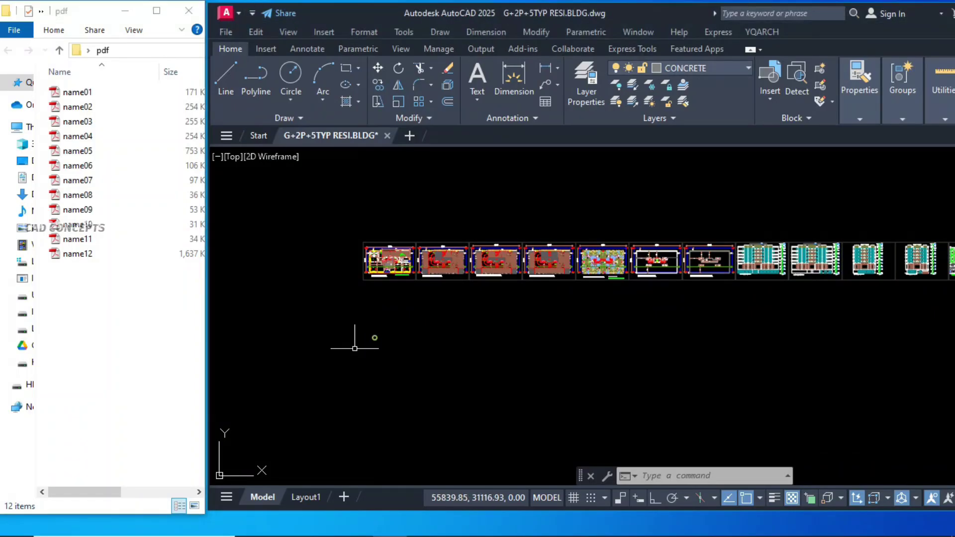
Box-select the twelve PDFs name01 to name12 in the pdf folder, then deselect them
mouse_move(501, 335)
middle_mouse_down()
mouse_move(358, 332)
mouse_move(405, 330)
middle_mouse_up()
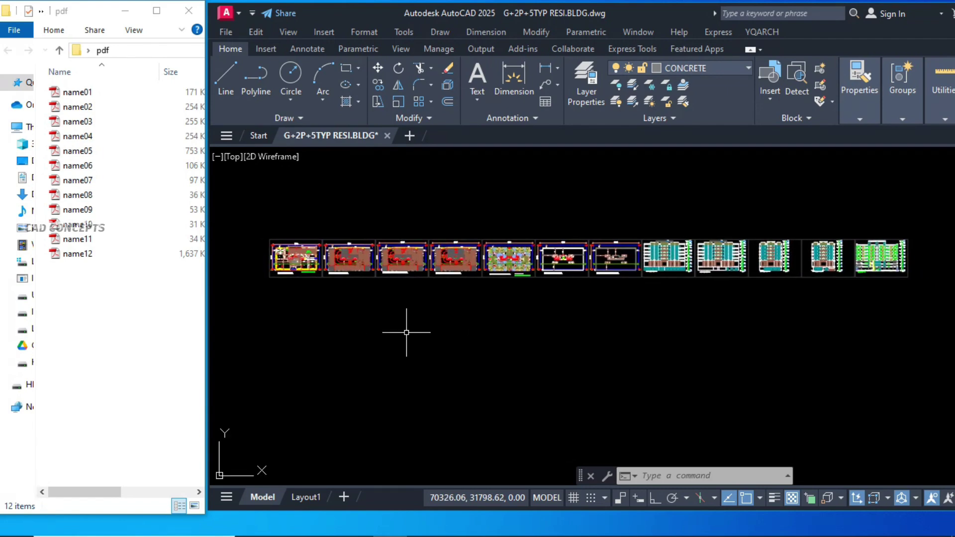
left_click_drag(106, 263, 74, 92)
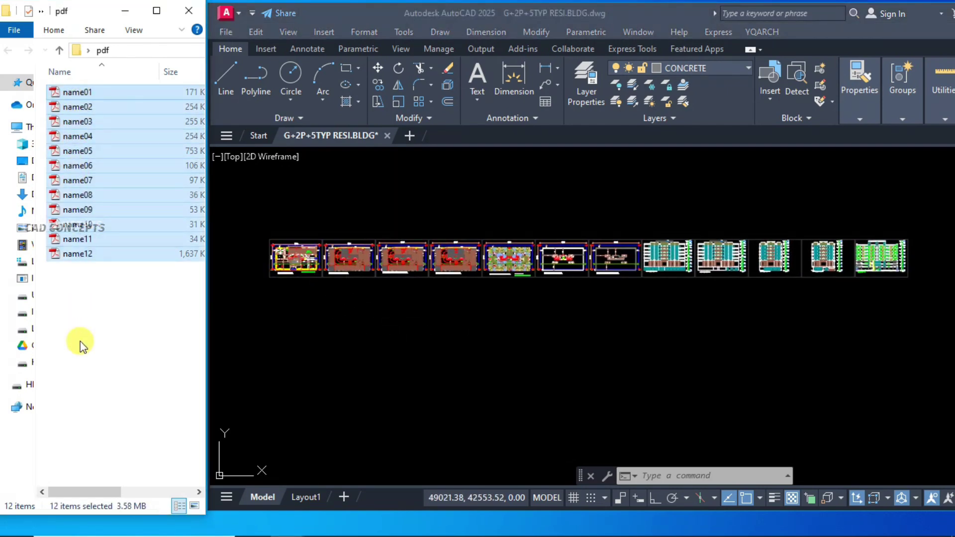
left_click(75, 309)
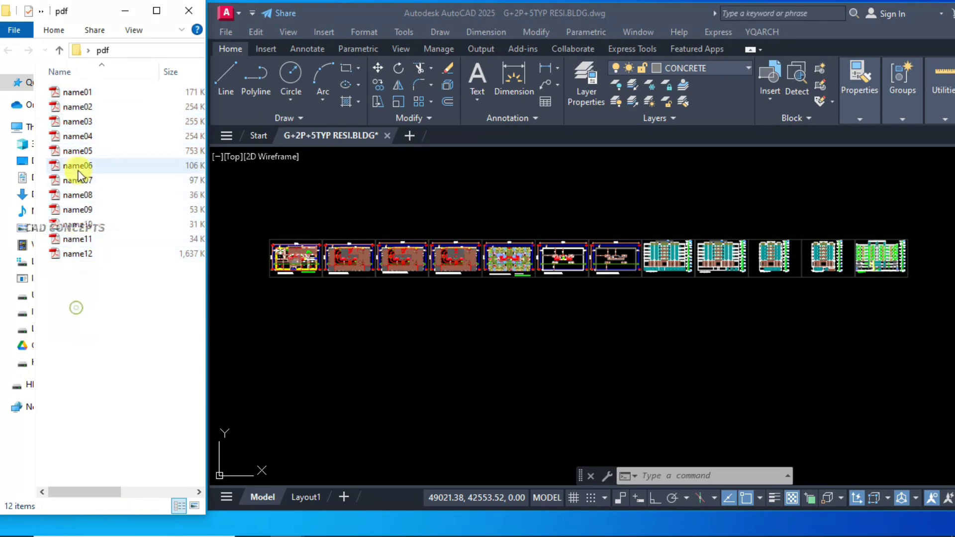
Open name06.pdf, then switch to name05.pdf and zoom past 100% into its typical floor plan
left_click(77, 166)
double_click(77, 166)
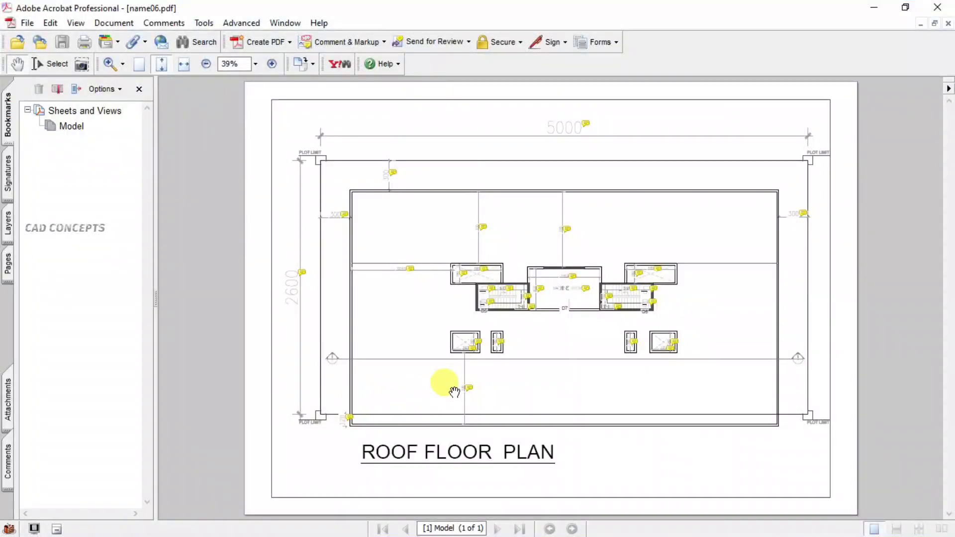
left_click(921, 24)
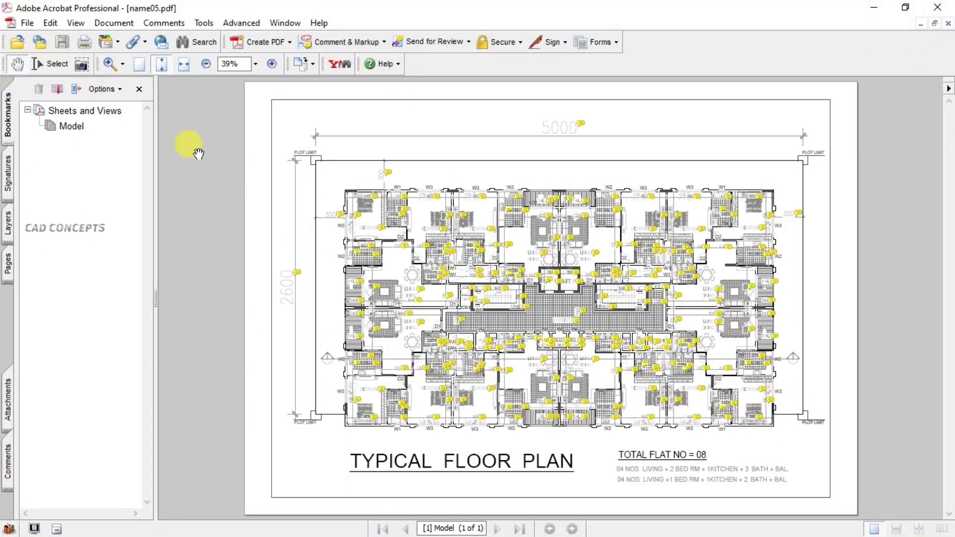
left_click(111, 66)
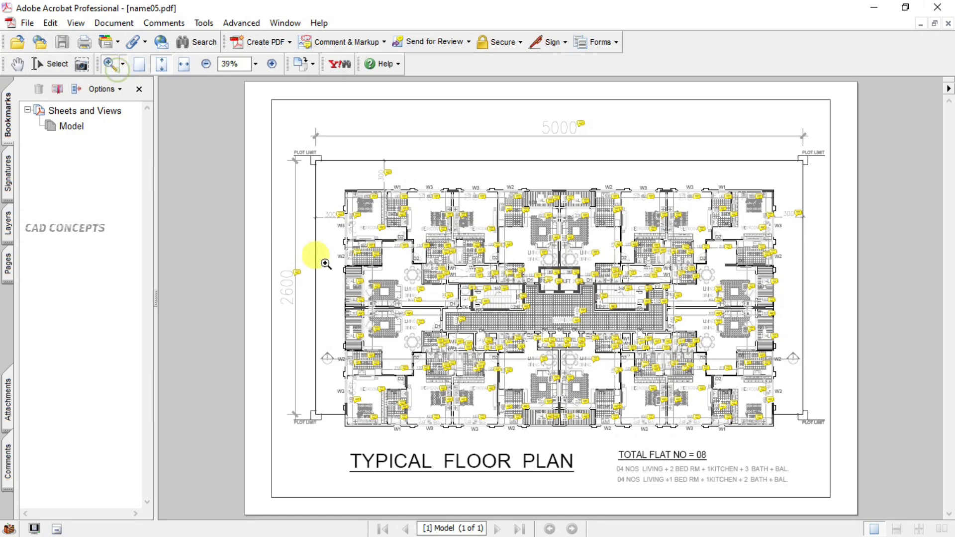
left_click(554, 428)
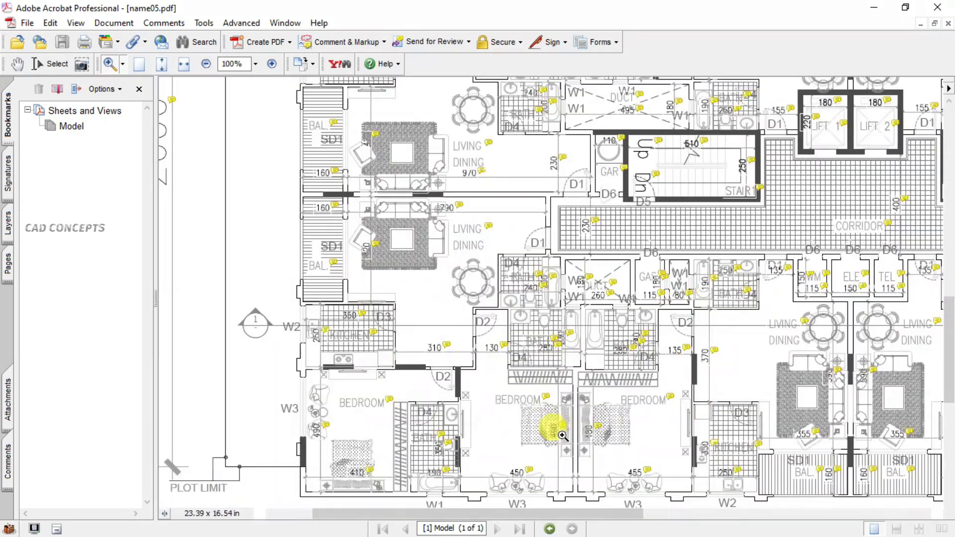
left_click(516, 369)
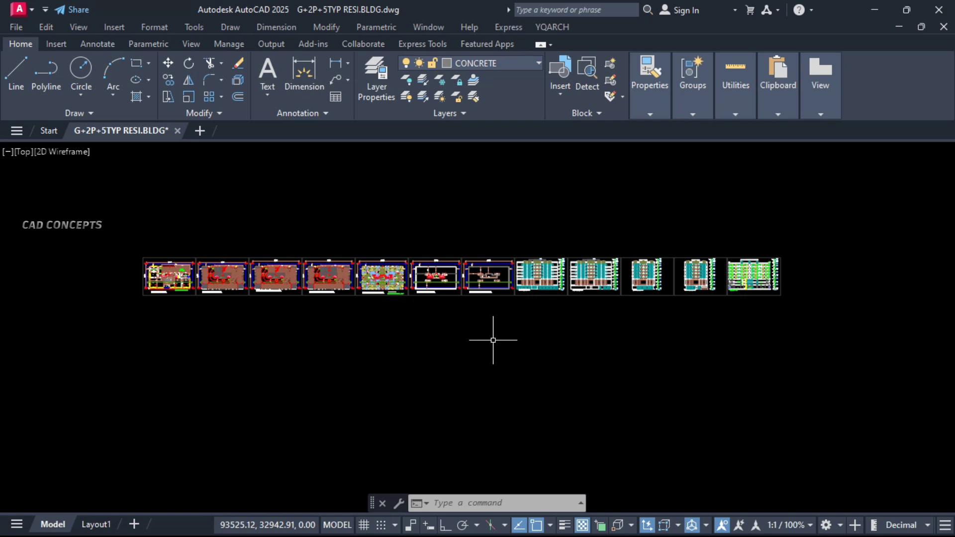
Run DWGS, send output to a new Desktop 'dwg' folder with prefix arc, and begin picking the frame layer
left_click_drag(493, 341, 448, 394)
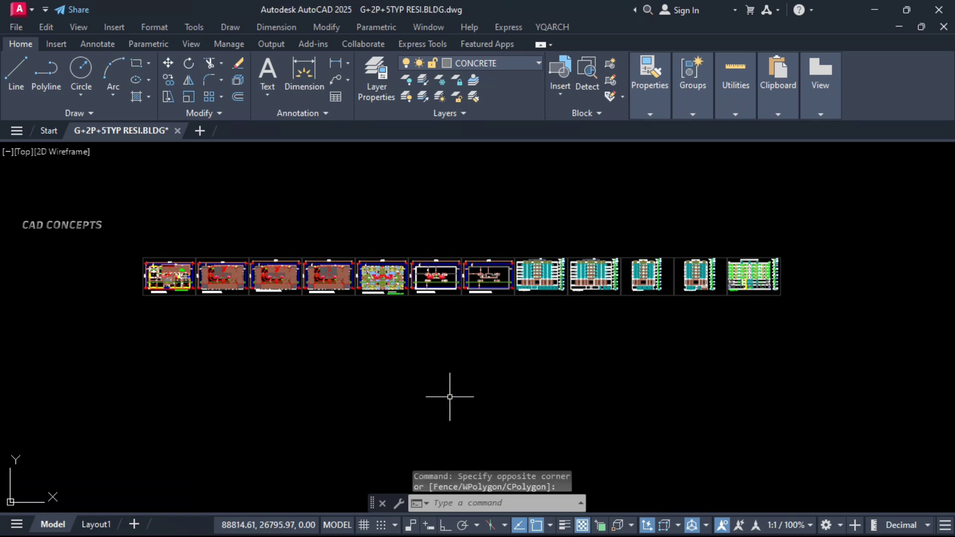
type("dwgs")
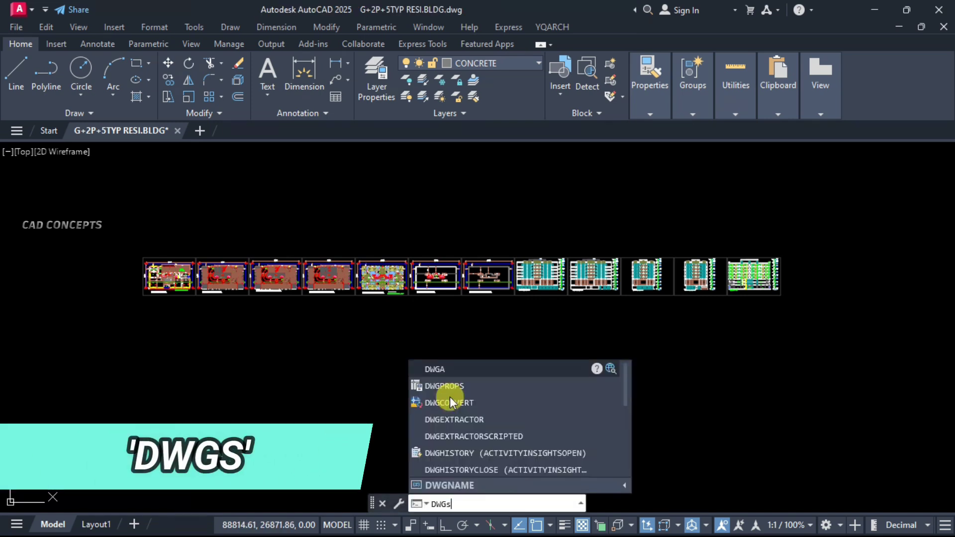
key("Return")
left_click(608, 123)
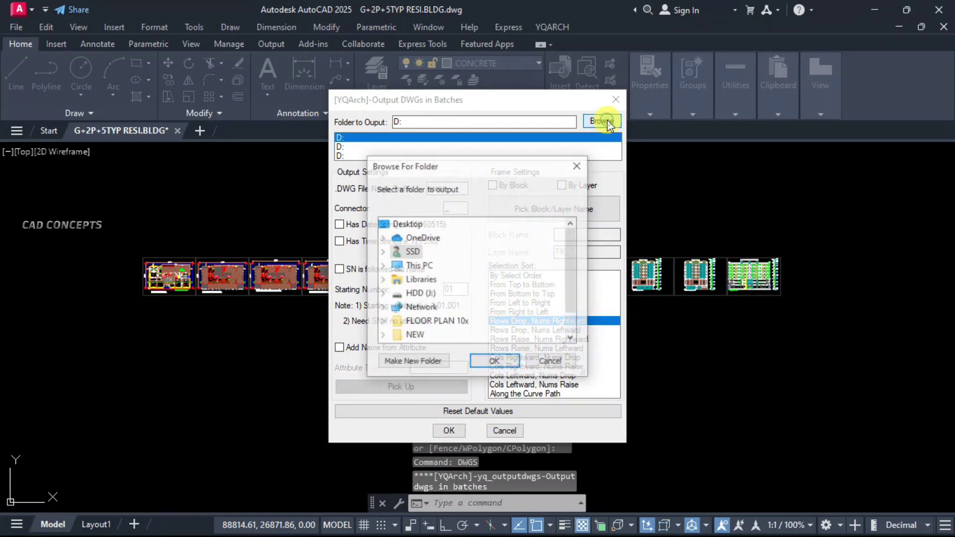
left_click(423, 363)
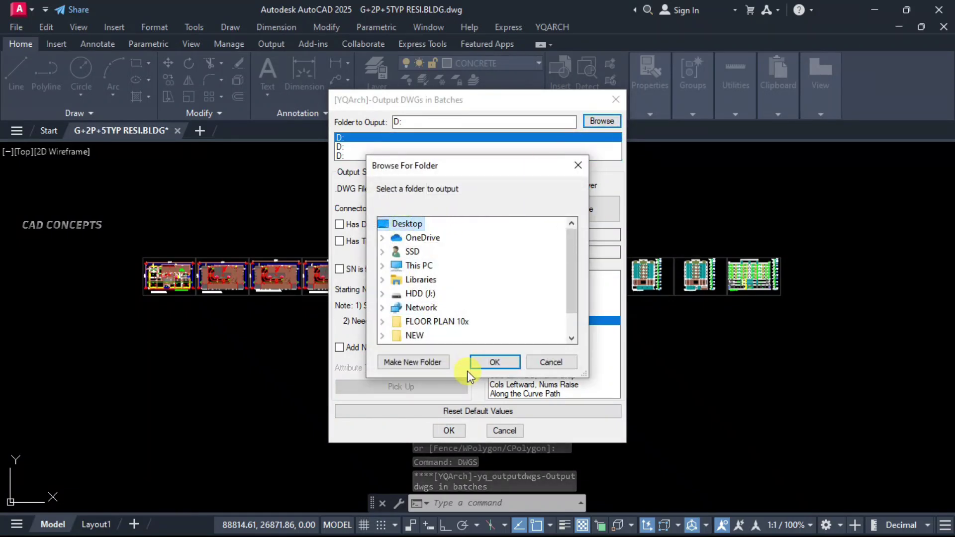
left_click(495, 362)
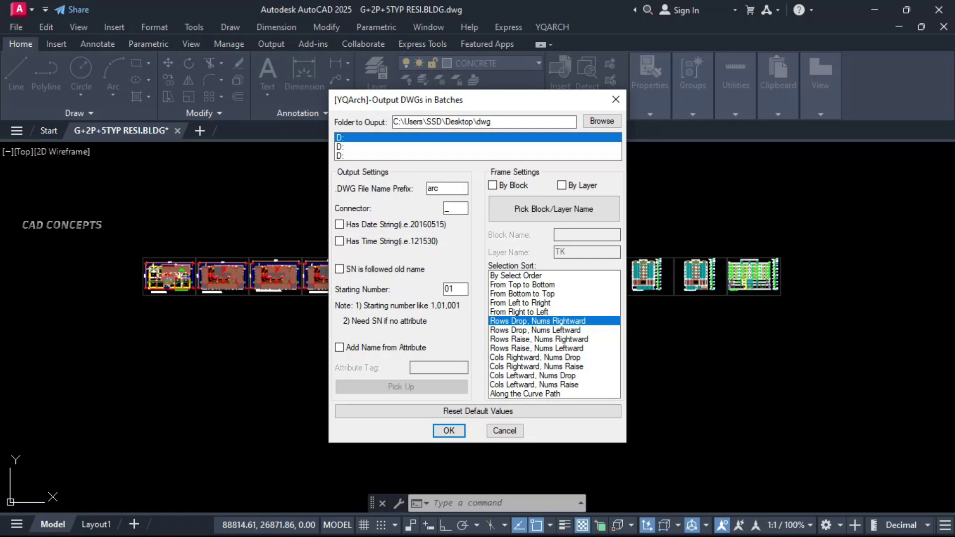
left_click(553, 209)
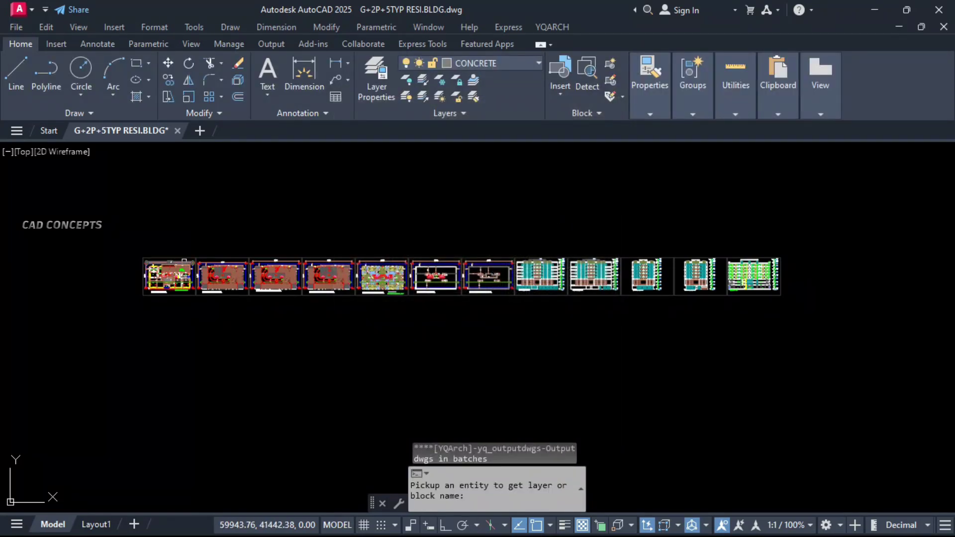
Take layer PRINT from a frame, sort From Left to Right, and export all 12 frames as DWGs
left_click(183, 259)
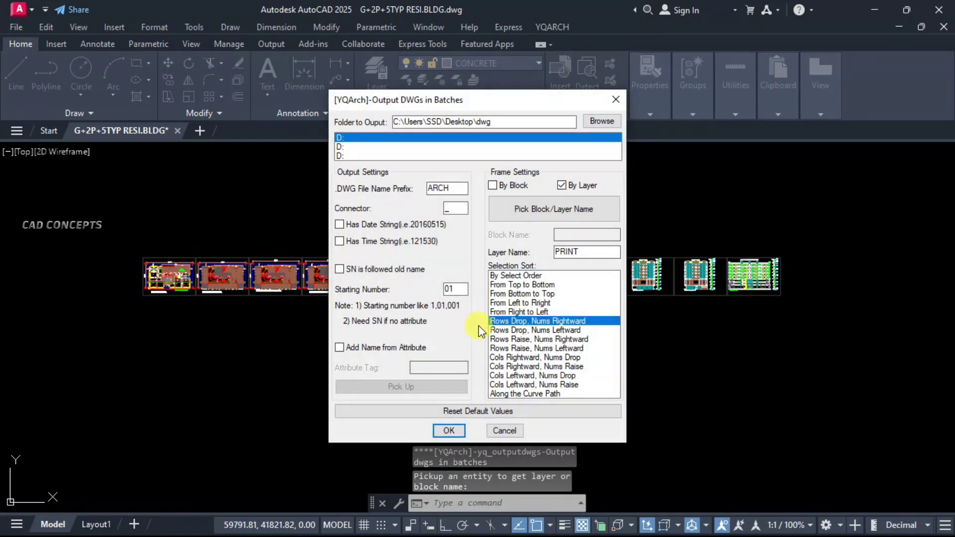
left_click(511, 303)
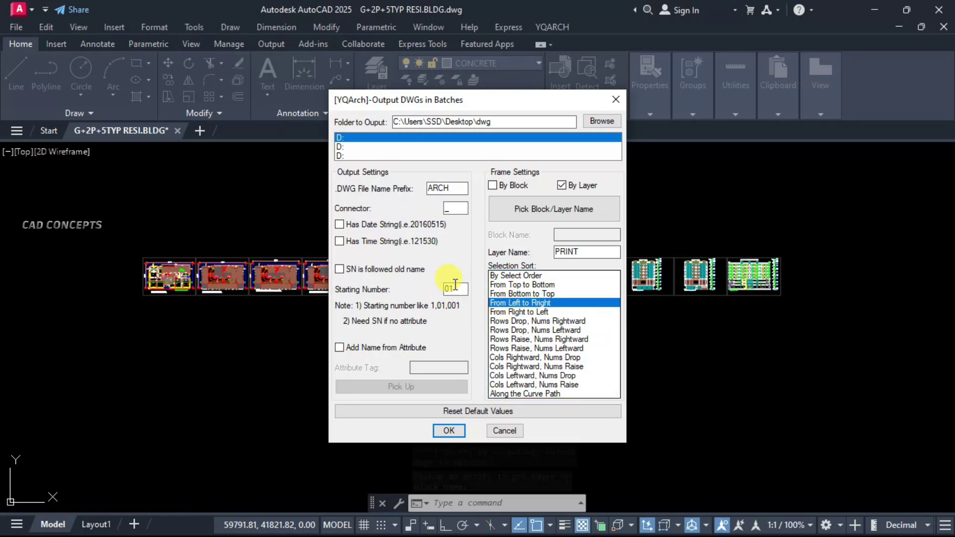
left_click(449, 431)
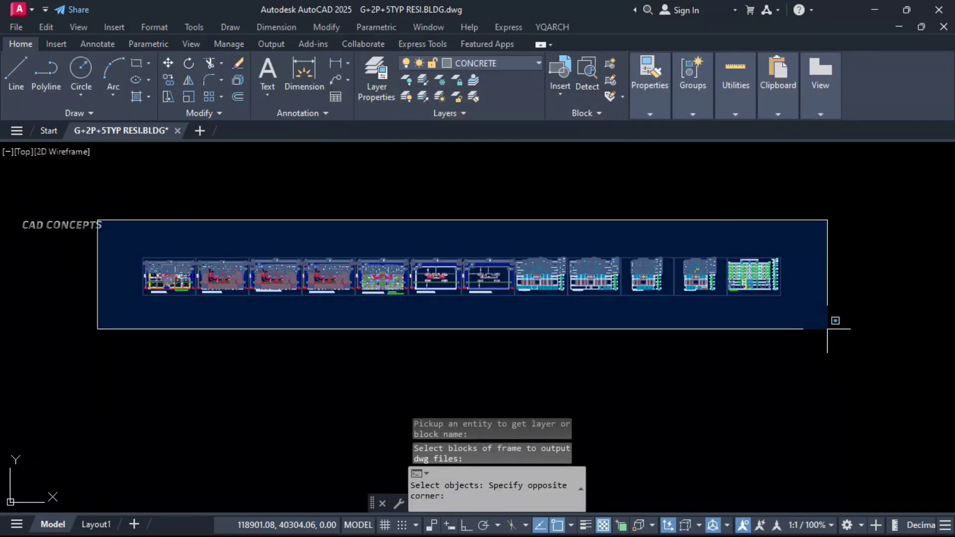
left_click(832, 324)
key("Return")
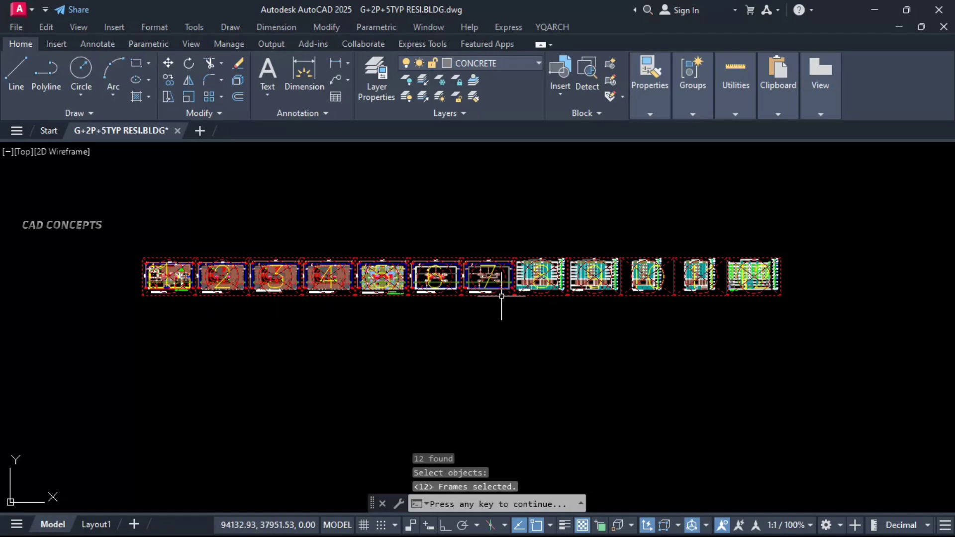
left_click(521, 309)
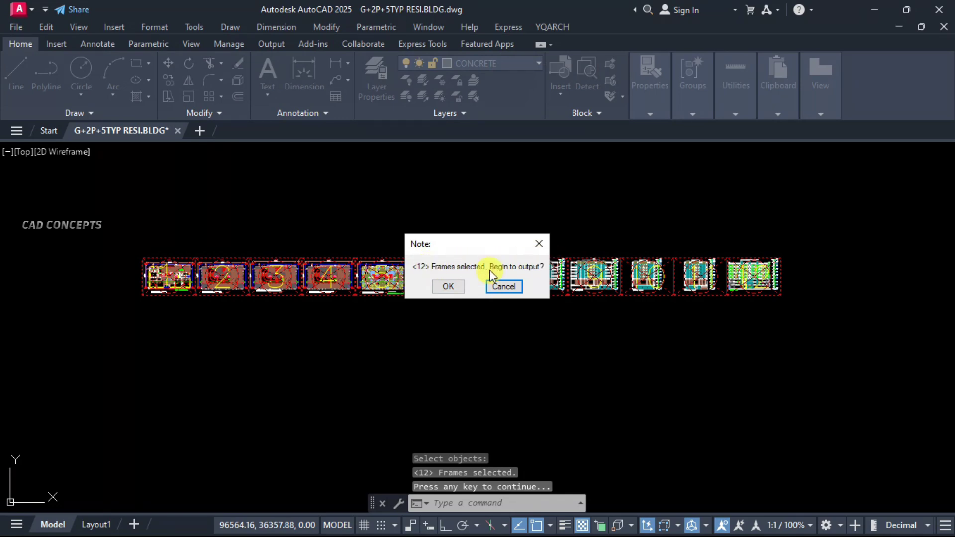
left_click(447, 286)
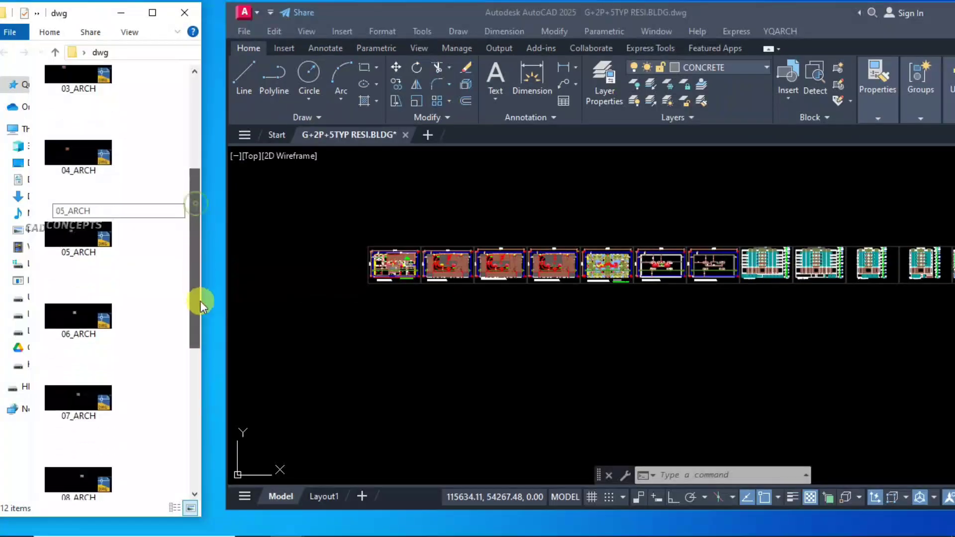
Open 08_ARCH.dwg from the Desktop dwg folder to view its front elevation in AutoCAD
left_click_drag(198, 299, 204, 453)
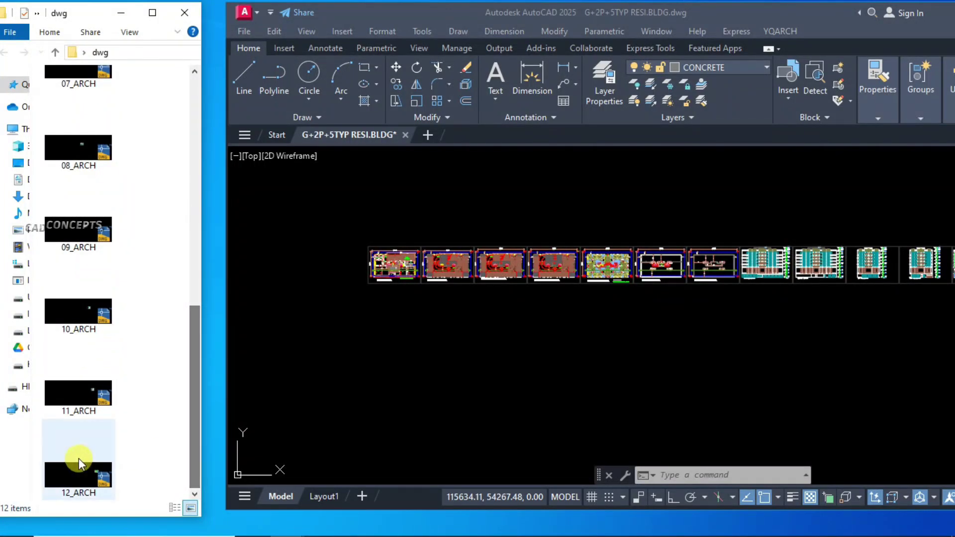
left_click(84, 381)
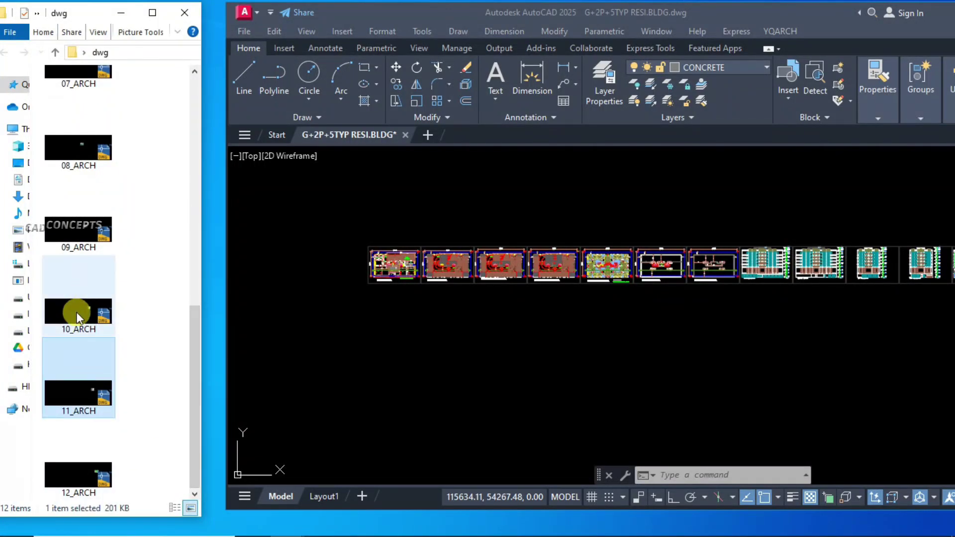
left_click_drag(76, 312, 267, 318)
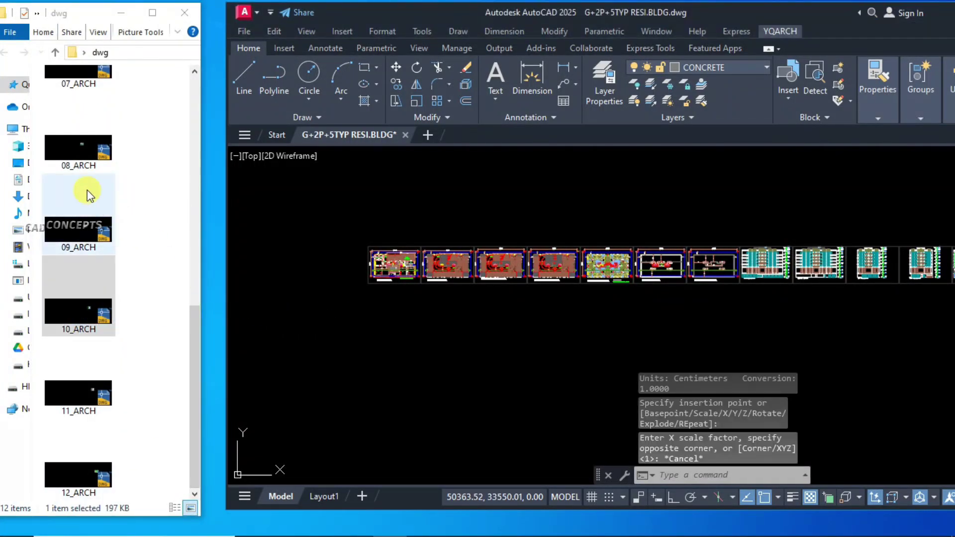
double_click(78, 164)
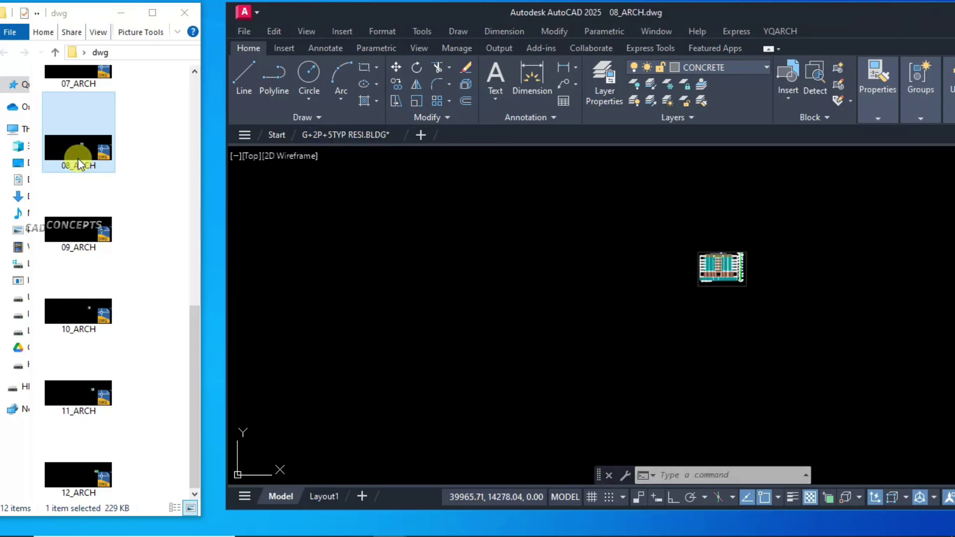
scroll(725, 262, "up", 5)
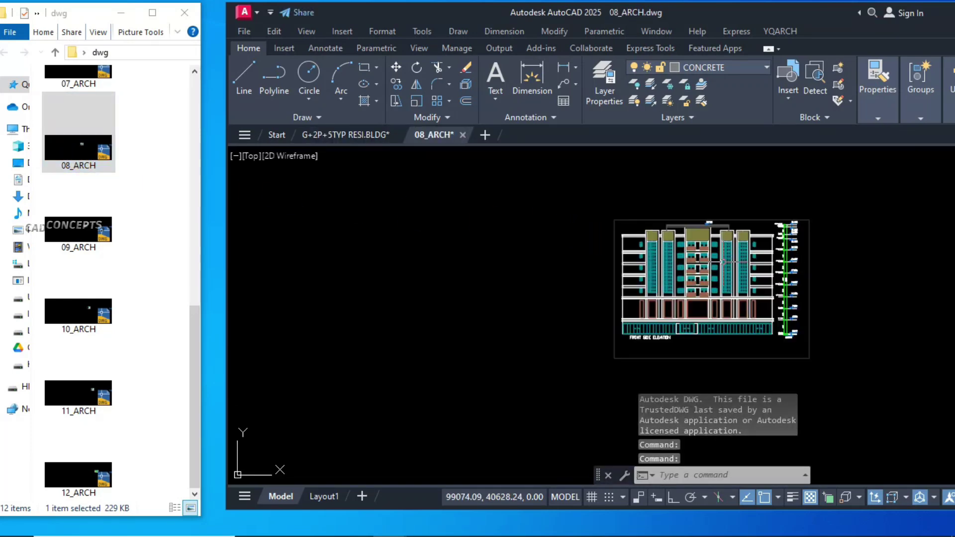